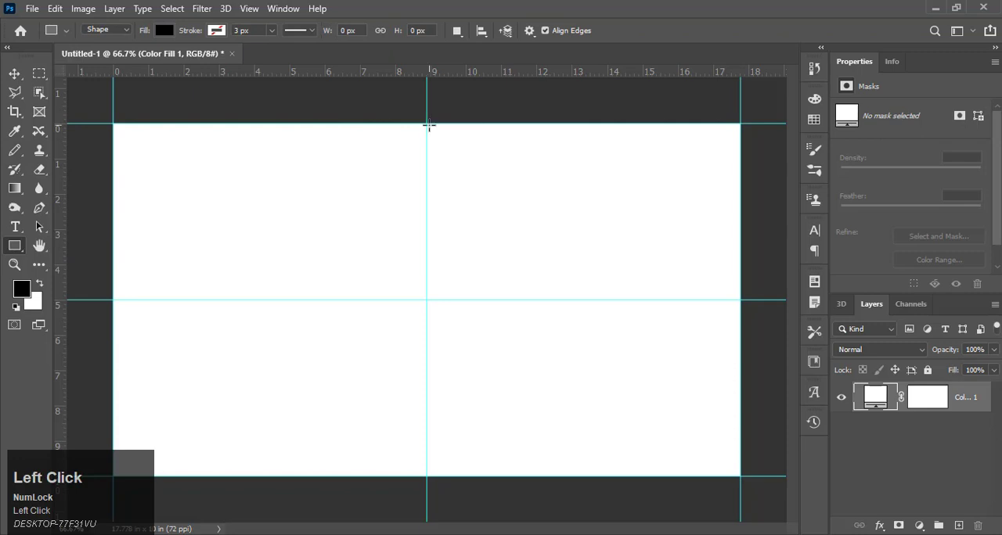
Step: Draw a black 640 × 720 px rectangle over the canvas's left half and convert it to a smart object
drag(426, 123, 109, 478)
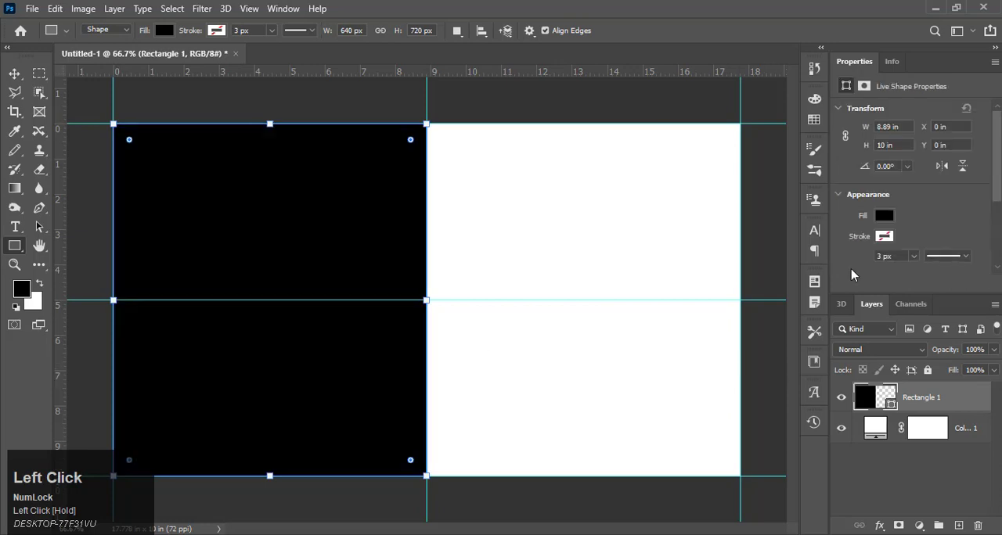
click(14, 74)
right_click(924, 396)
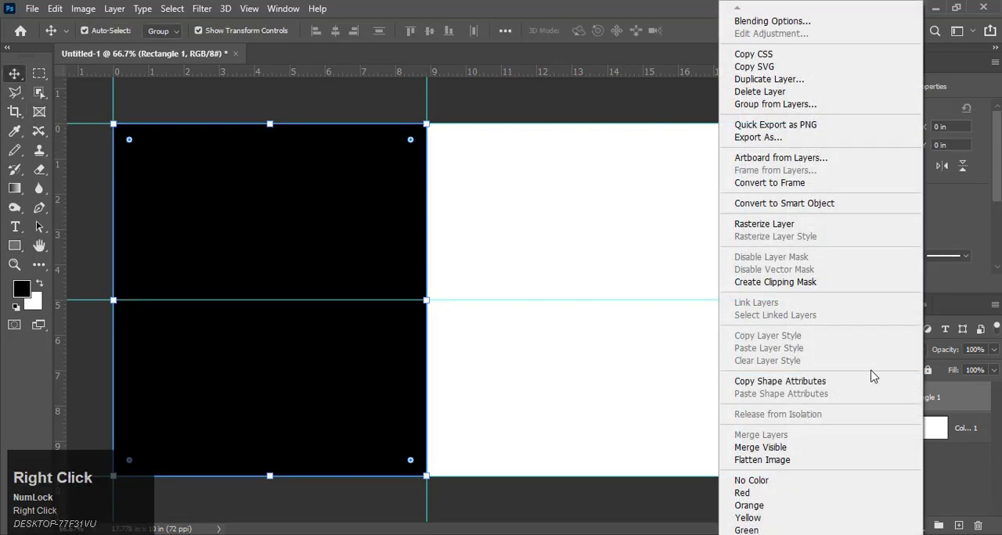
click(810, 204)
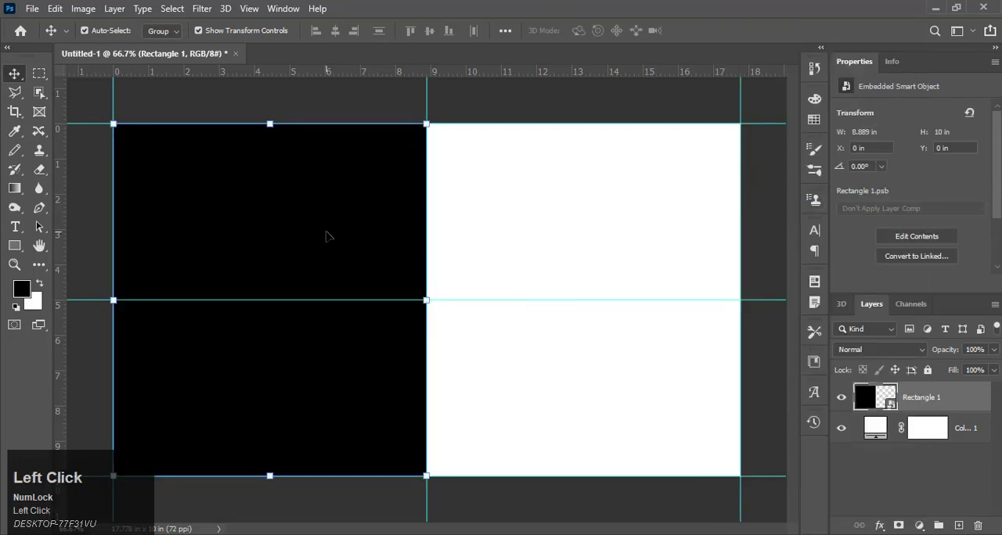
Step: Duplicate the smart object onto the canvas's right half and flip the copy horizontally
drag(327, 237, 639, 237)
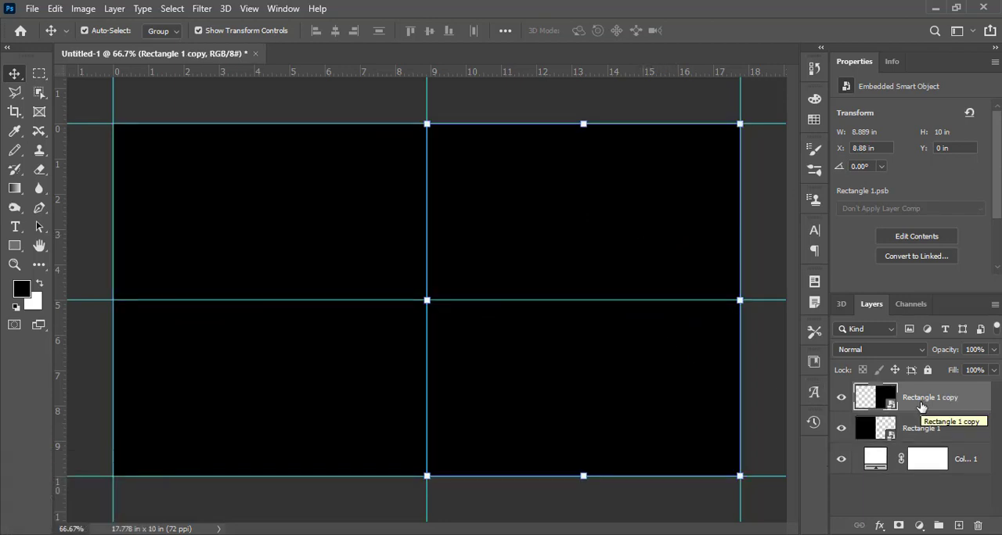
click(584, 246)
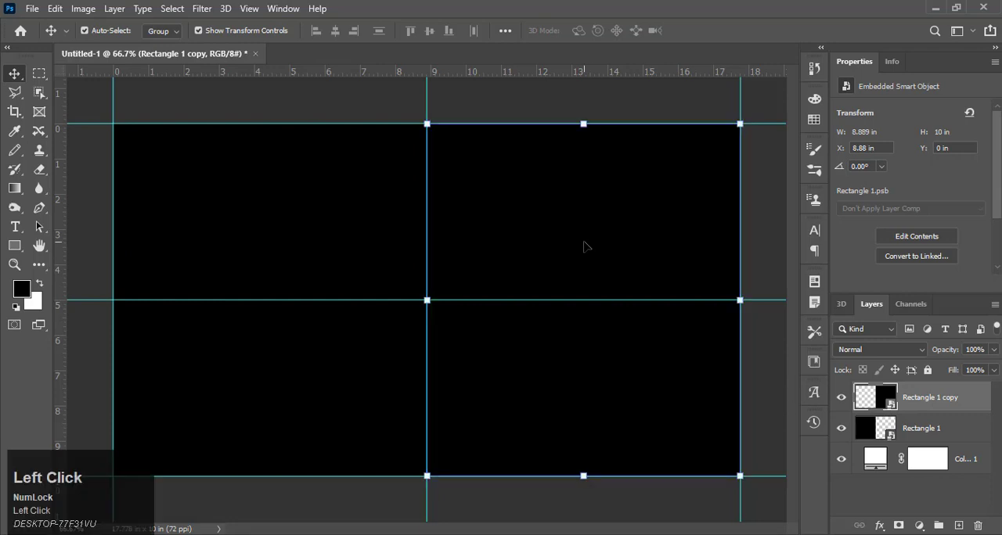
key(ctrl+t)
right_click(585, 246)
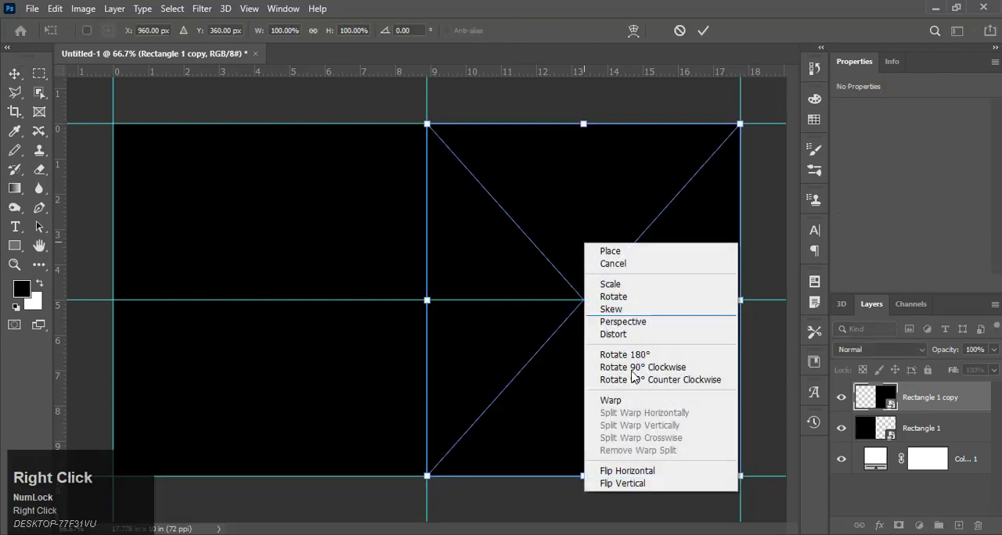
click(640, 469)
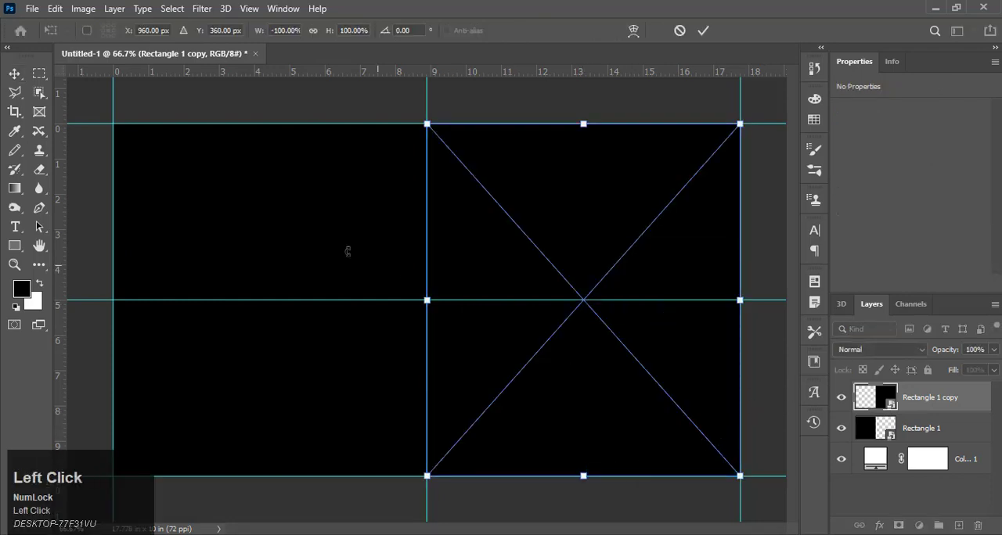
click(14, 73)
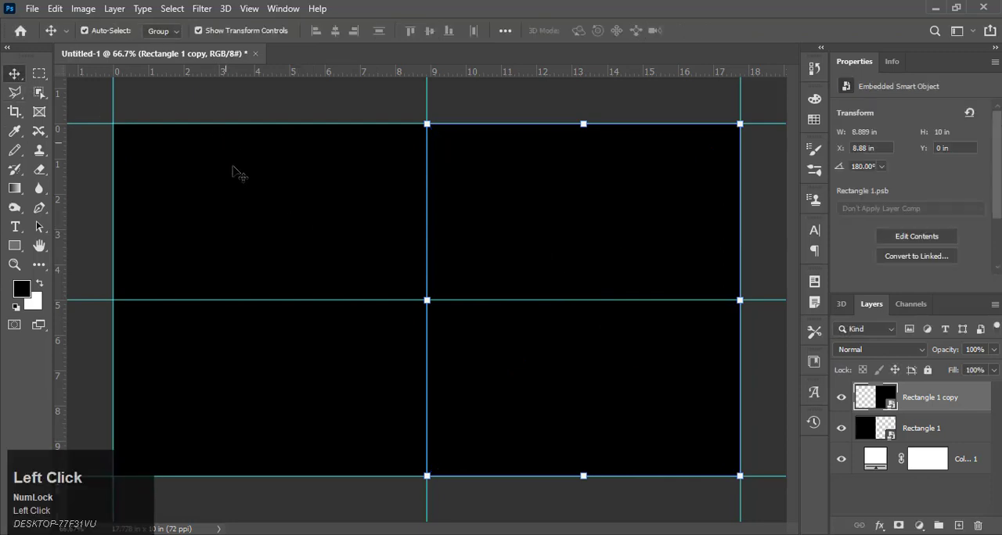
Step: Open the contents of the left smart object and place the silhouette photo of the man in a hat
click(263, 225)
double_click(868, 431)
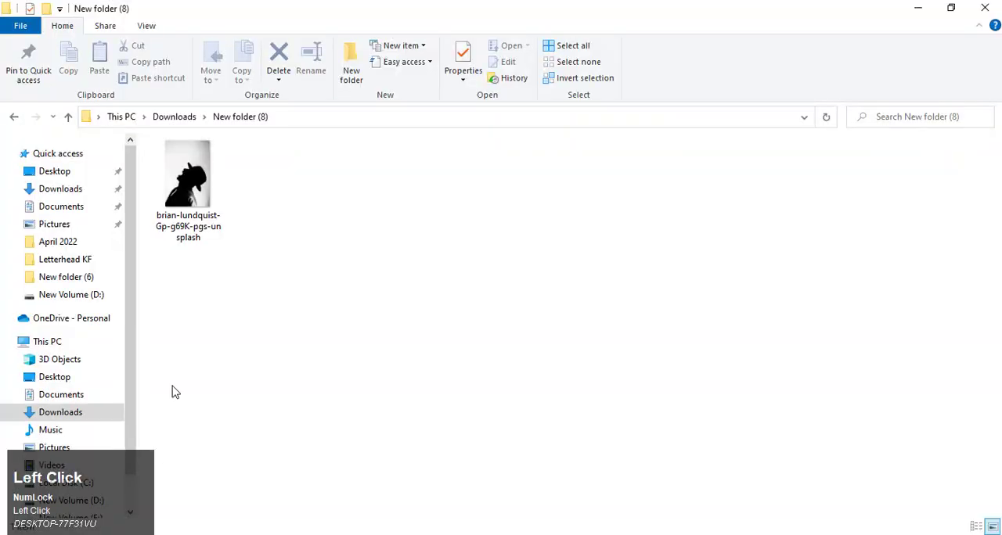
drag(188, 192, 458, 379)
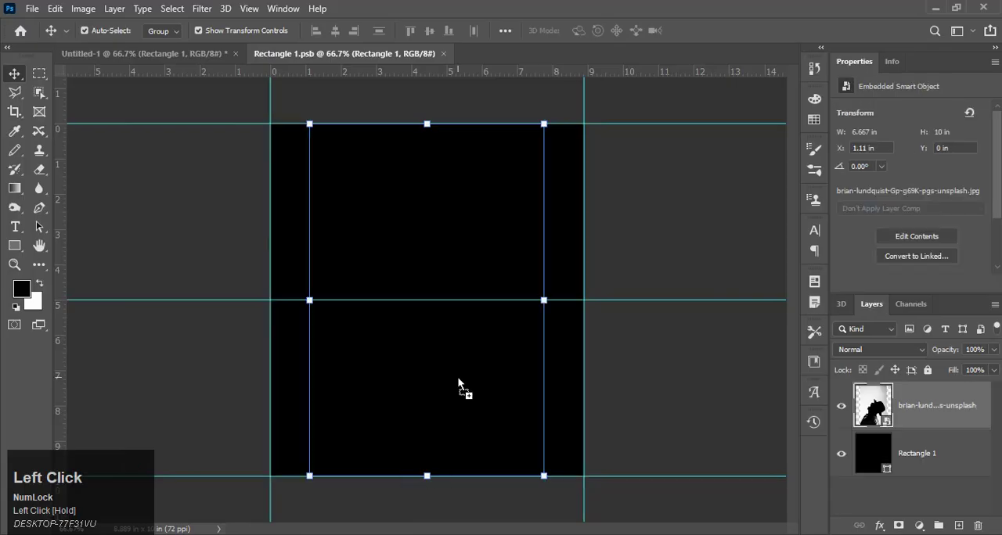
Step: Enlarge the placed silhouette photo about its centre to about 9.11 × 13.67 in so it covers the canvas
alt+scroll(414, 390, down, 2)
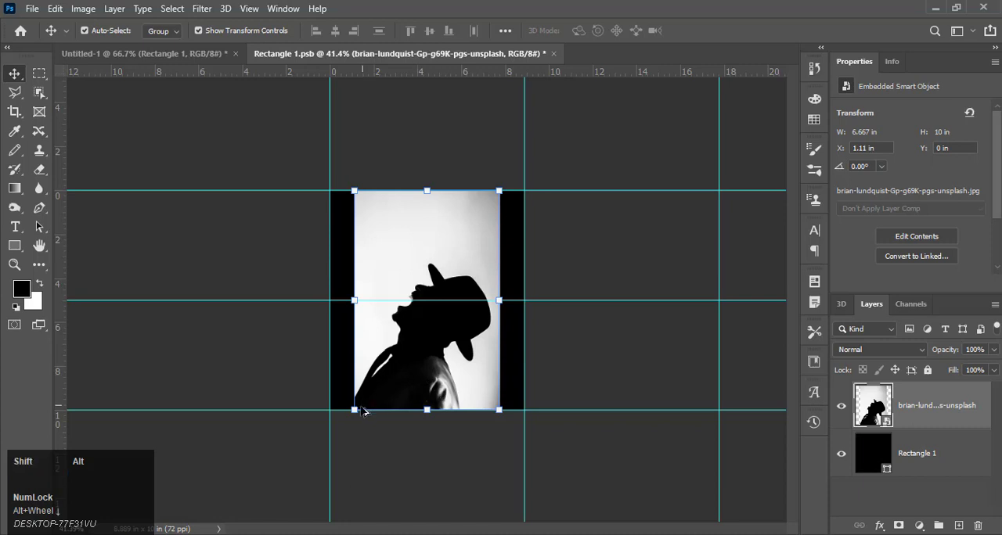
drag(355, 409, 311, 436)
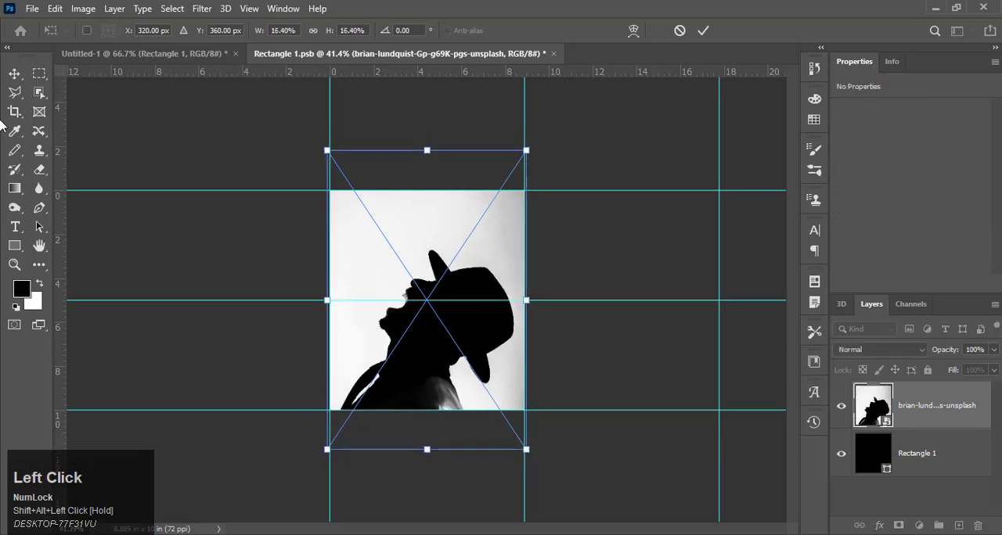
click(22, 75)
alt+scroll(535, 278, up, 3)
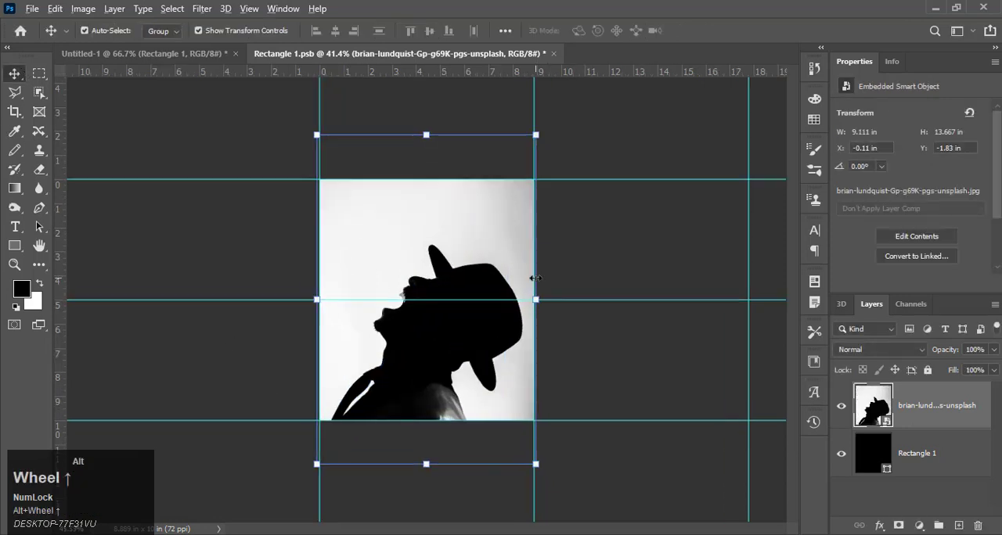
Step: Save Rectangle 1.psb, return to Untitled-1 and deselect the layer to view the mirrored halves
key(ctrl+s)
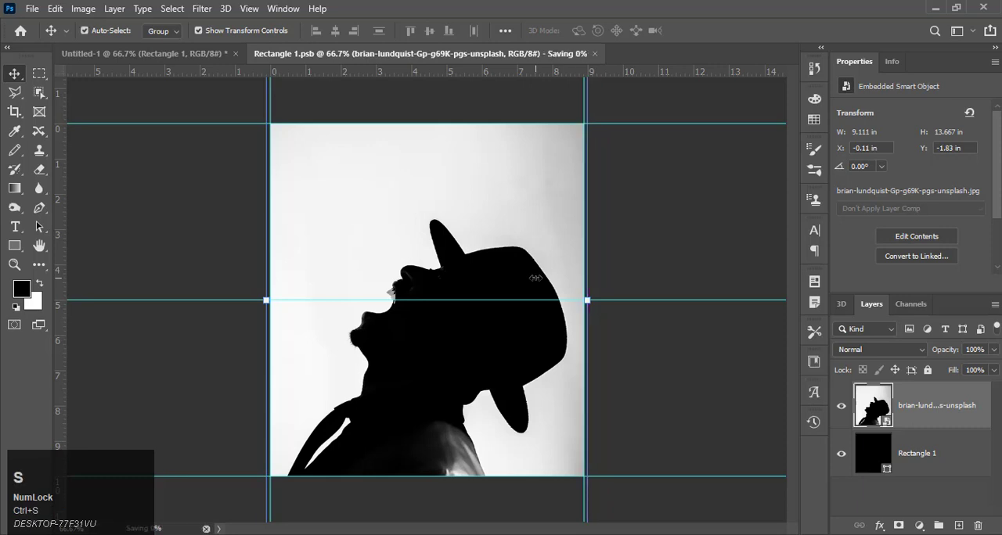
click(154, 54)
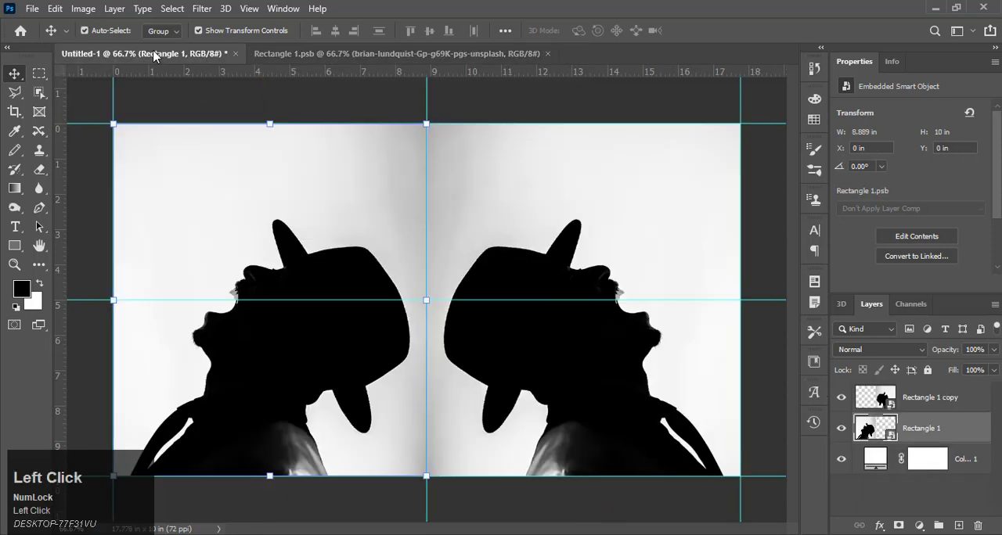
click(479, 115)
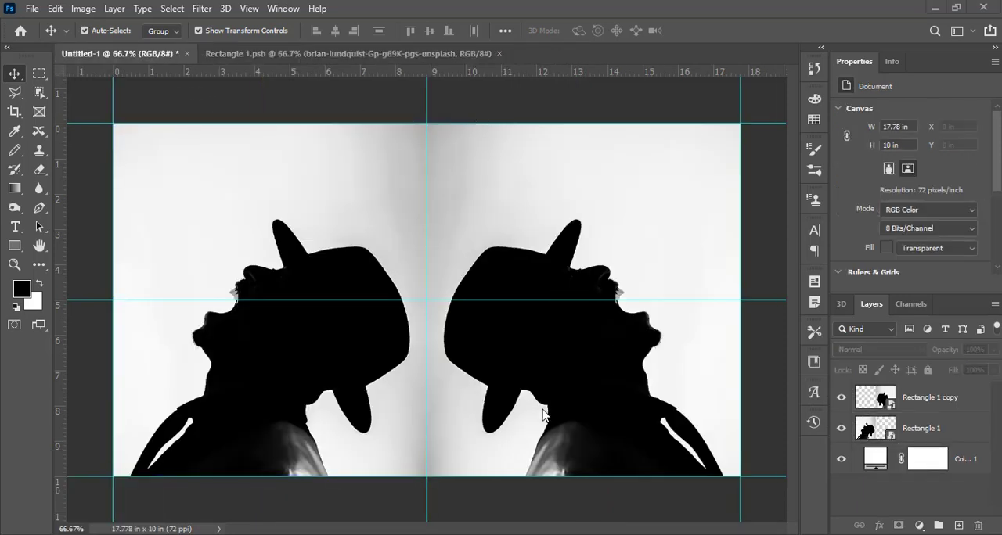
Step: Reopen the left smart object's contents and place the photos from New folder (4) in it
double_click(879, 430)
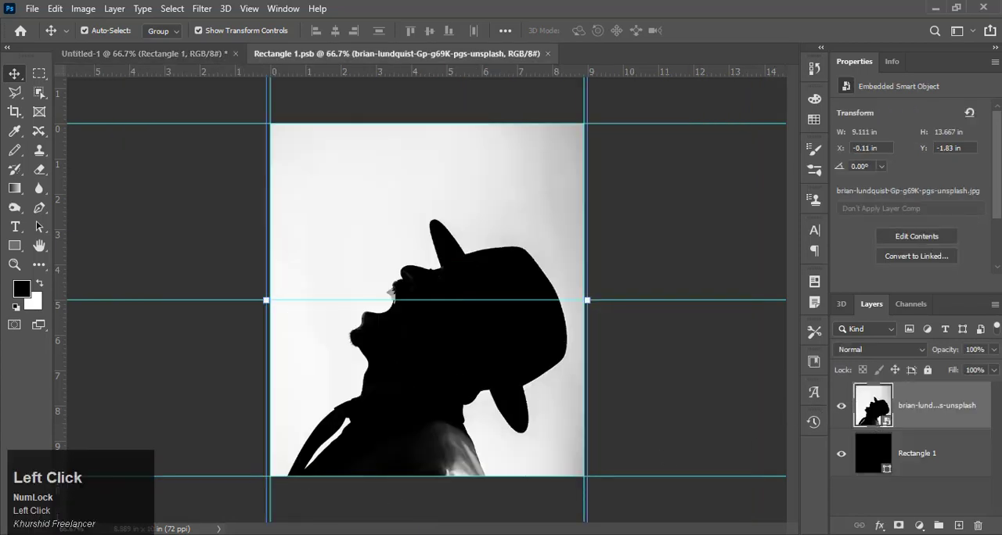
click(119, 514)
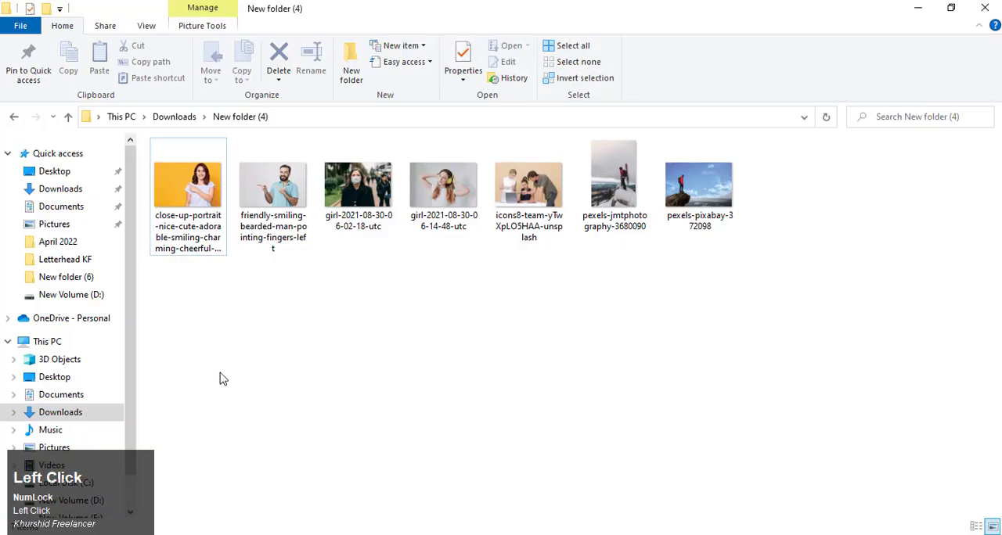
drag(746, 302, 358, 408)
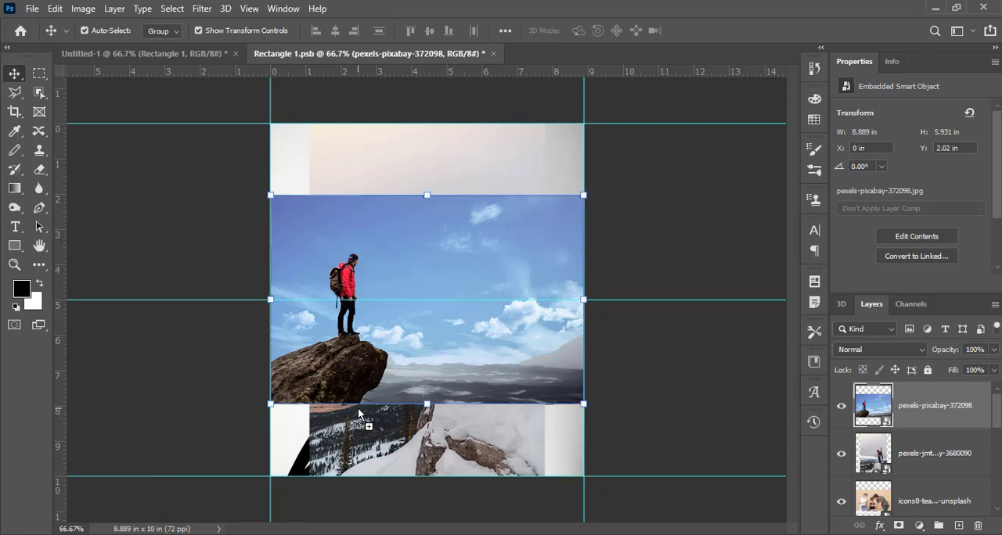
Step: Enlarge the pexels-pixabay-372098 photo to about 16.07 × 10.74 in and align its left edge with the canvas edge
click(673, 368)
click(460, 353)
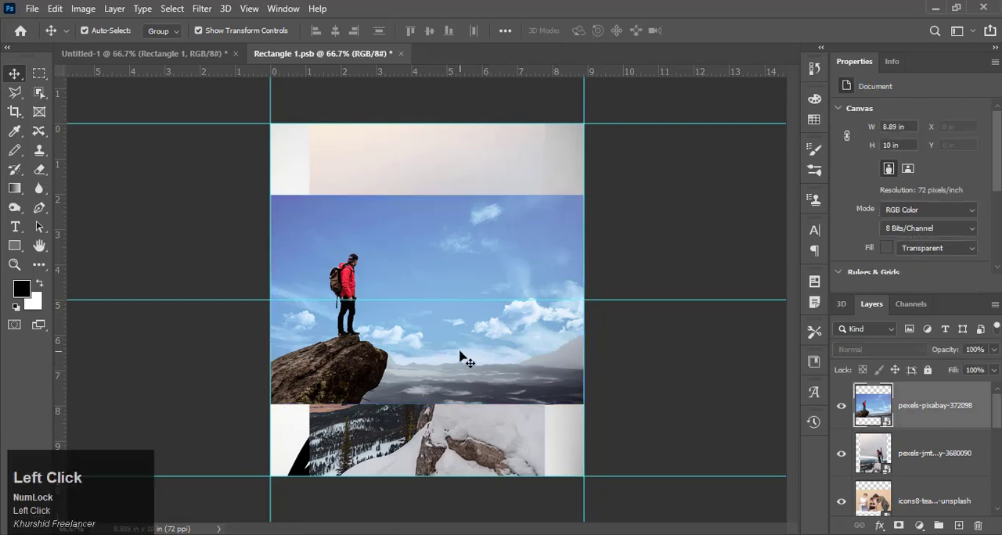
drag(583, 404, 709, 489)
drag(392, 366, 495, 374)
click(14, 73)
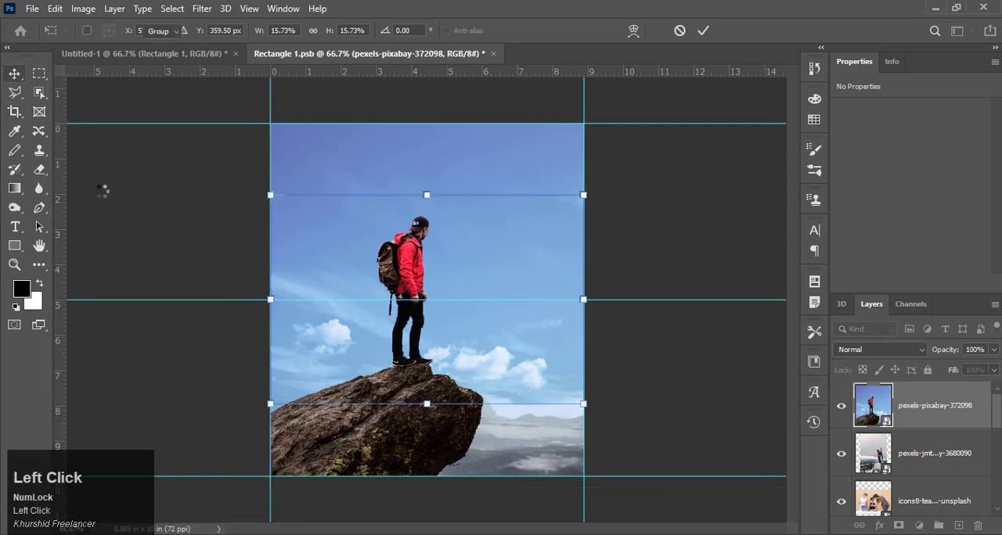
click(182, 219)
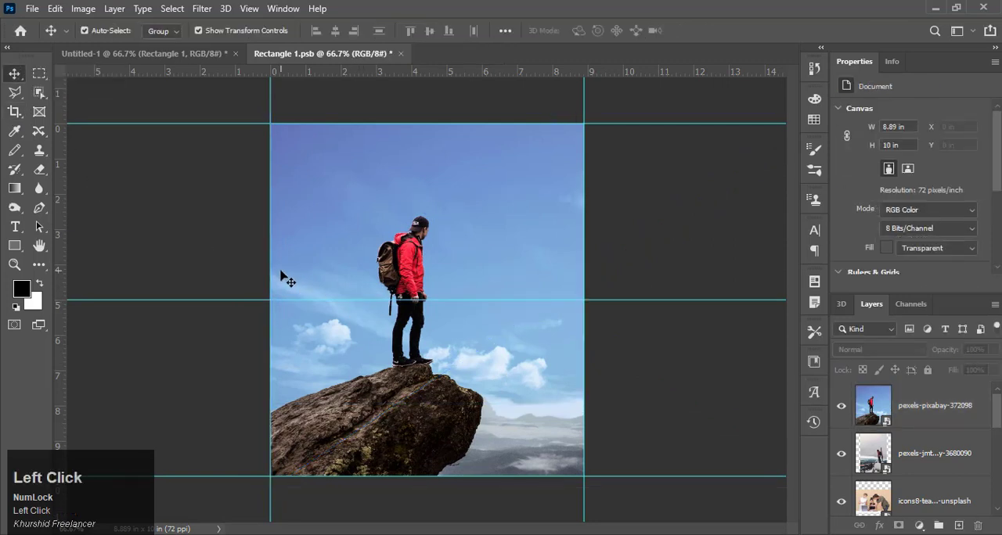
Step: Save the smart object contents and check the mirrored cliff photo in Untitled-1
key(ctrl+s)
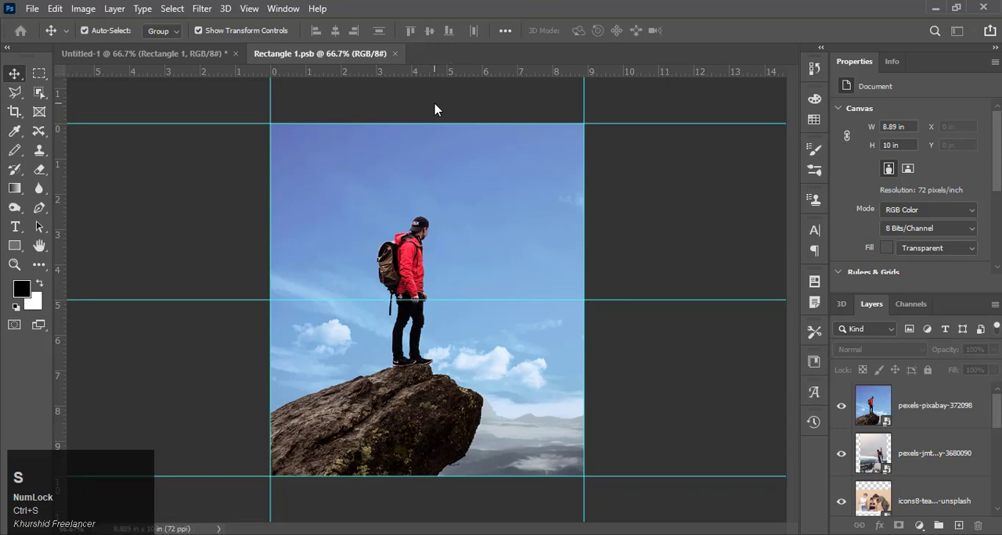
click(198, 57)
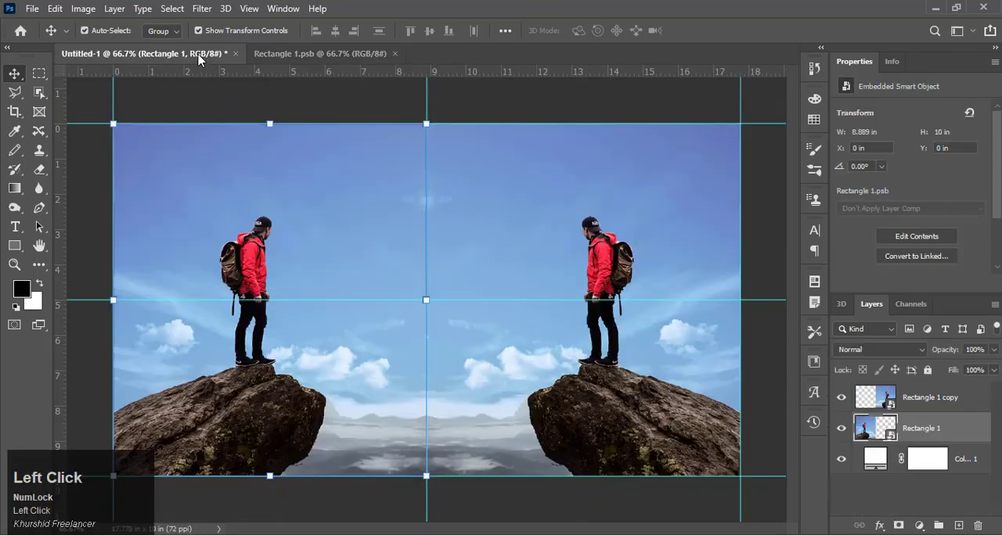
click(309, 110)
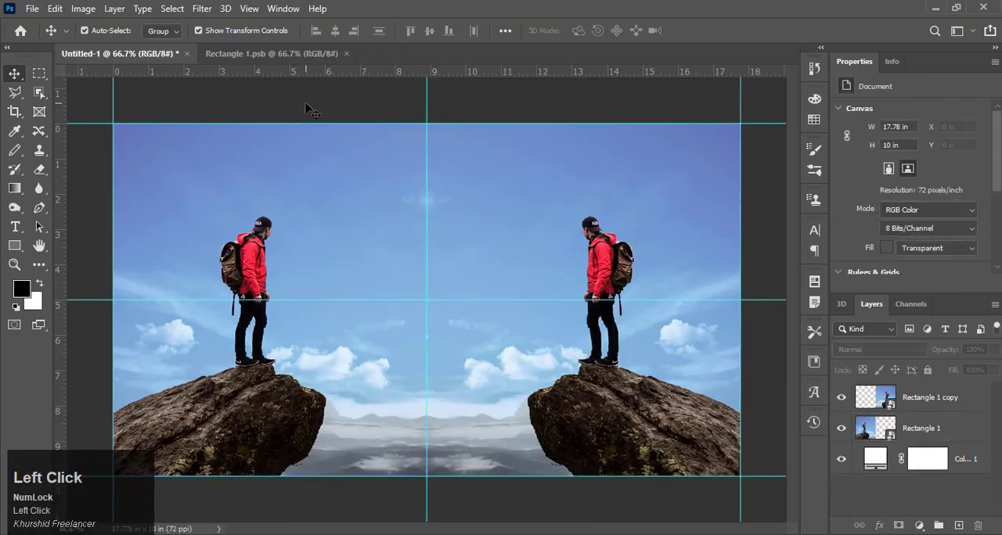
Step: In Rectangle 1.psb, hide the pexels-pixabay-372098 layer and enlarge the pexels-jmtphotography-3680090 photo about its centre to about 9.08 × 13.61 in
click(268, 61)
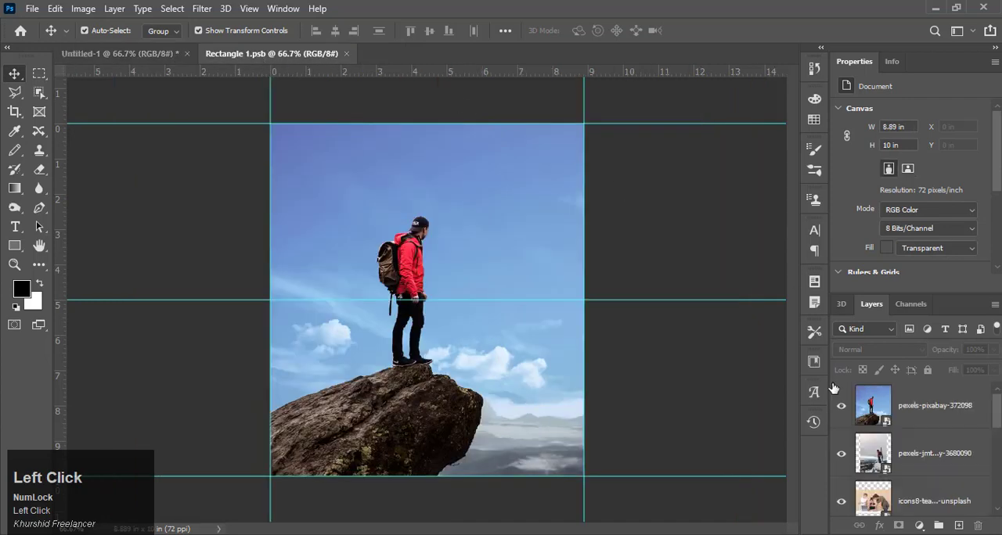
click(841, 408)
click(912, 462)
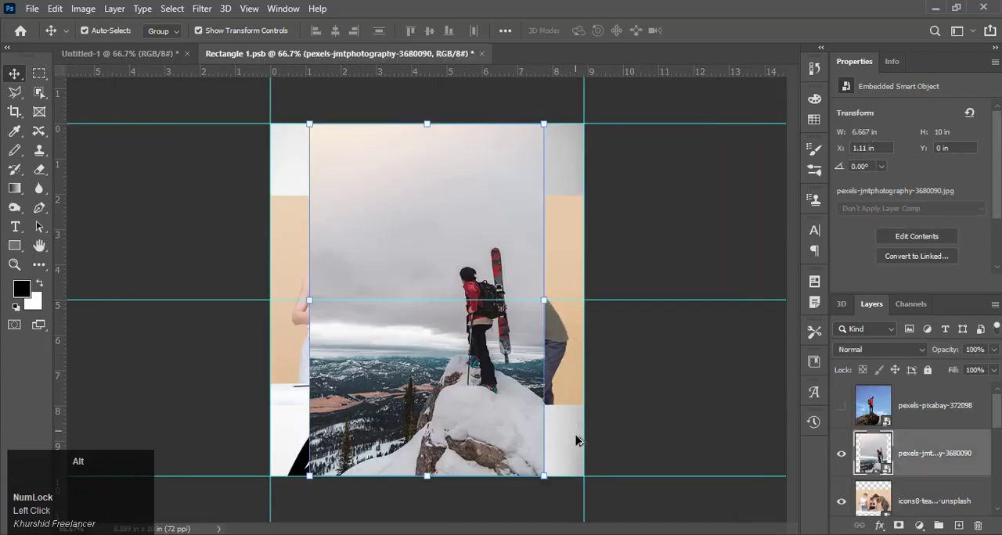
drag(545, 483, 597, 532)
click(14, 74)
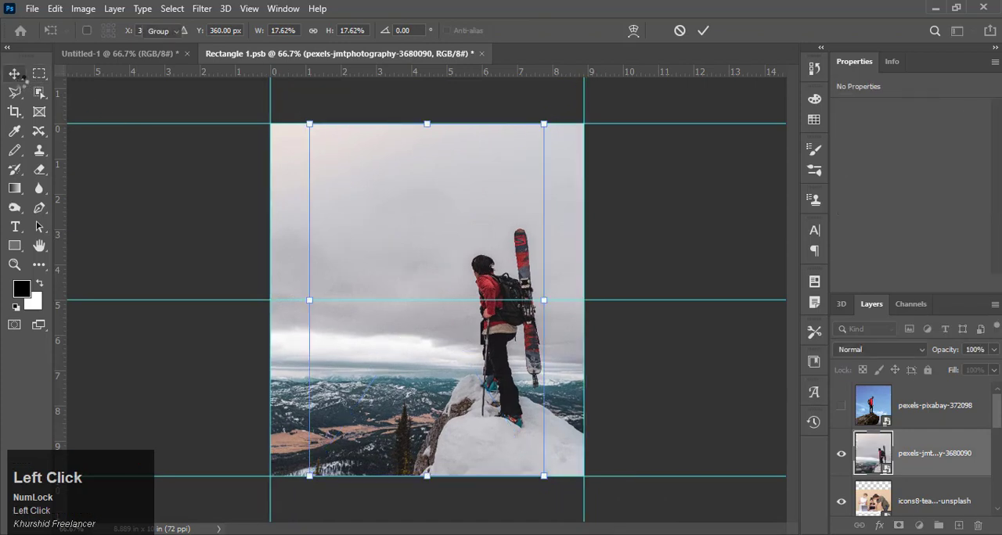
Step: Save Rectangle 1.psb and check the mirrored skier photo in Untitled-1 before returning to the contents
key(ctrl+s)
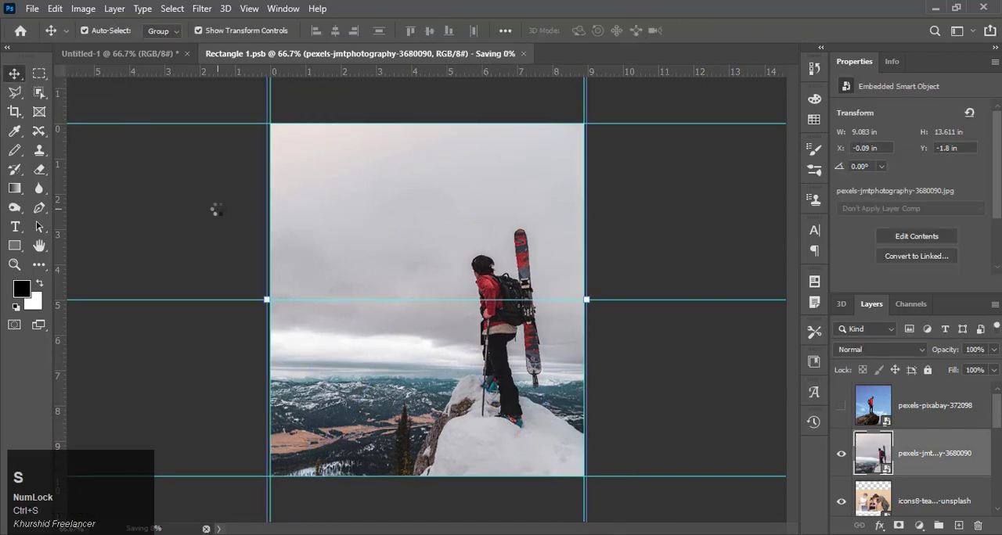
click(137, 54)
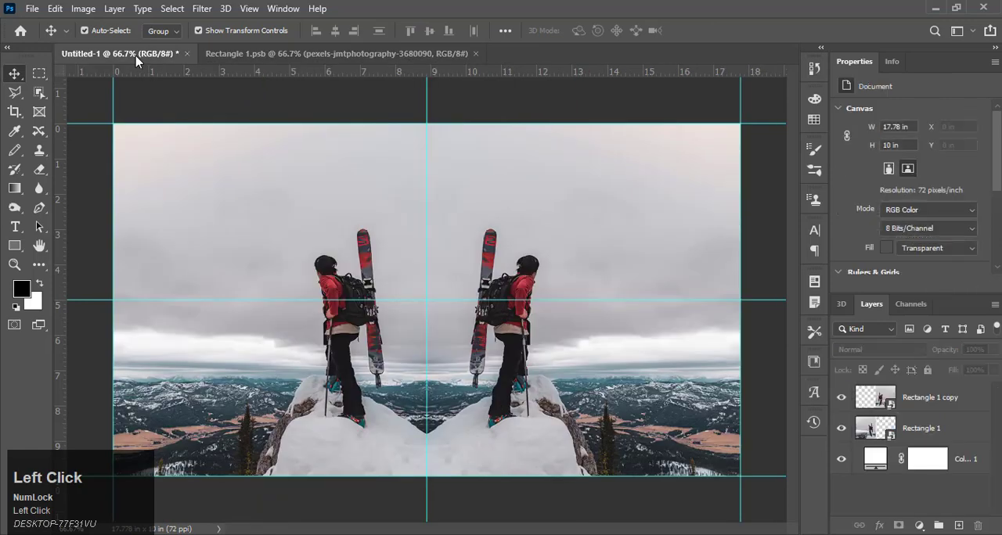
click(272, 55)
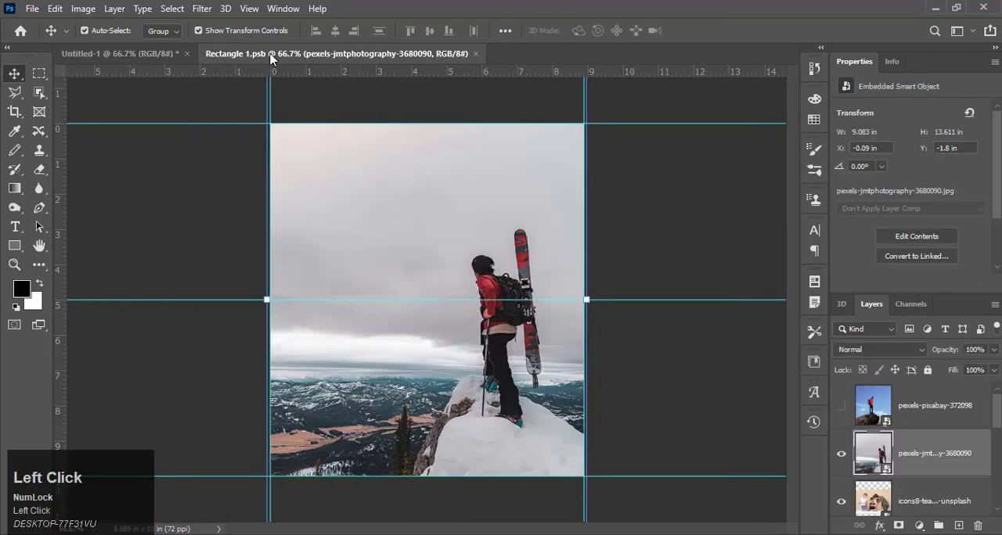
Step: Hide the pexels-jmtphotography-3680090 layer, and enlarge the icons8-team photo to about 15.81 × 10.54 in, shifted right to X about -2.86 in
click(841, 457)
click(512, 332)
scroll(523, 346, down, 1)
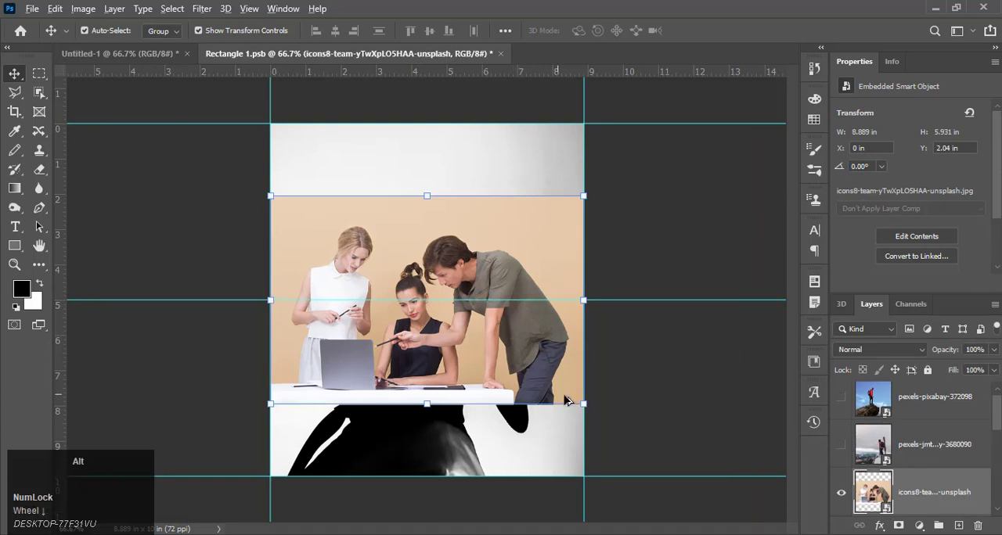
drag(591, 405, 703, 490)
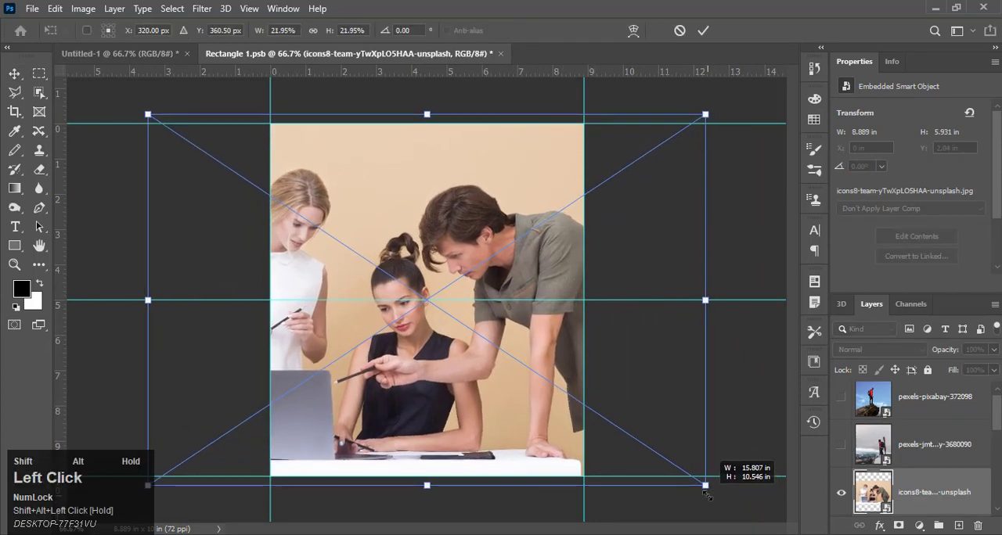
click(9, 73)
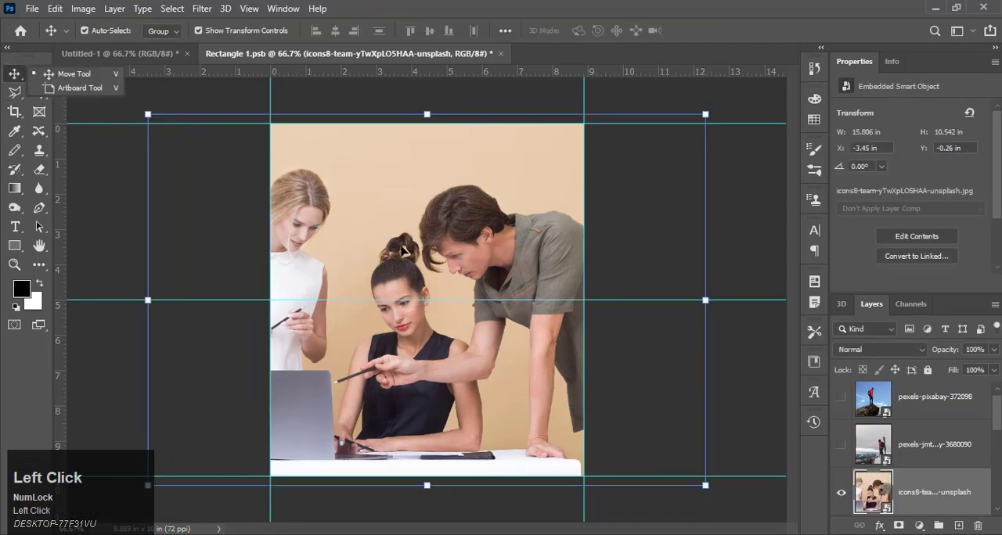
drag(401, 249, 422, 249)
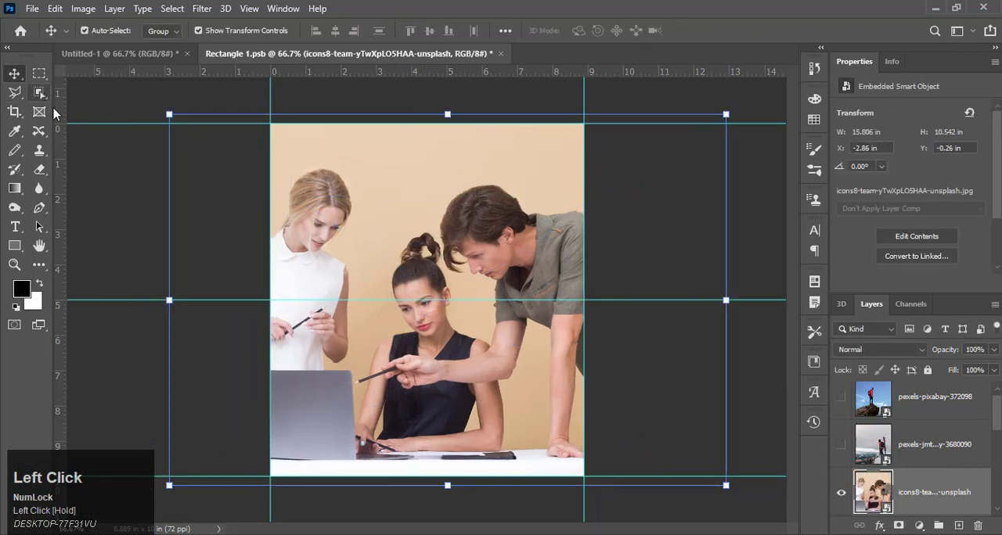
Step: Save Rectangle 1.psb and check the mirrored team photo in Untitled-1 before returning to the contents
click(125, 237)
key(ctrl+s)
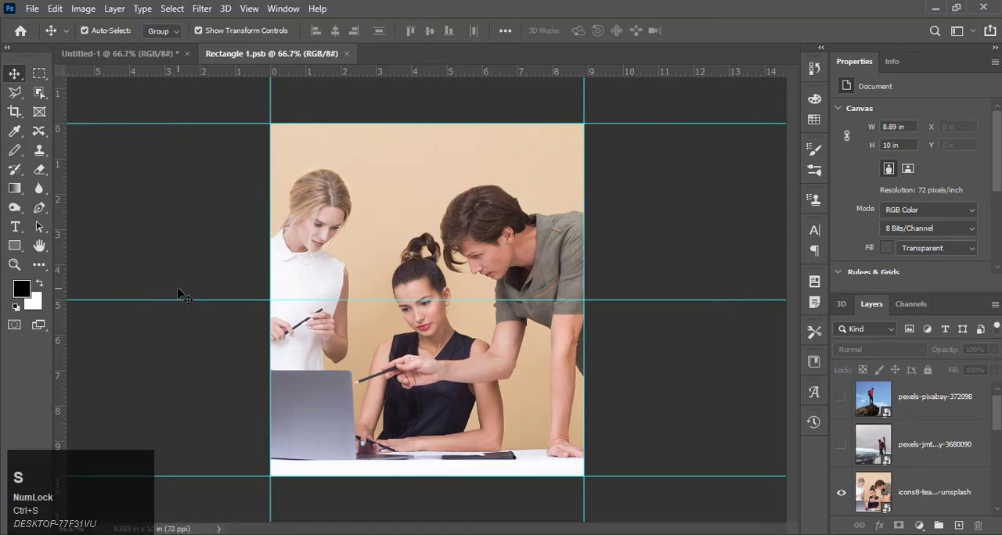
click(95, 59)
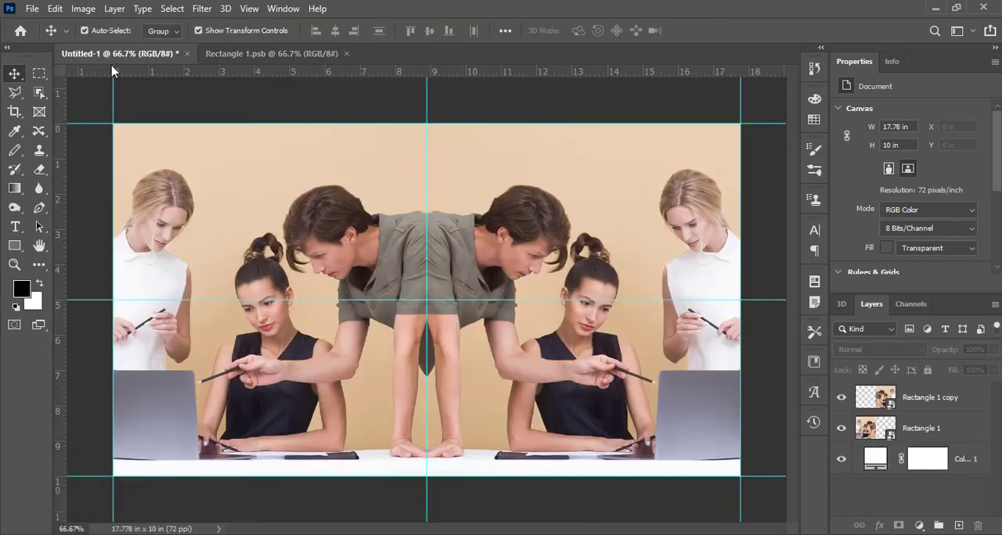
click(229, 54)
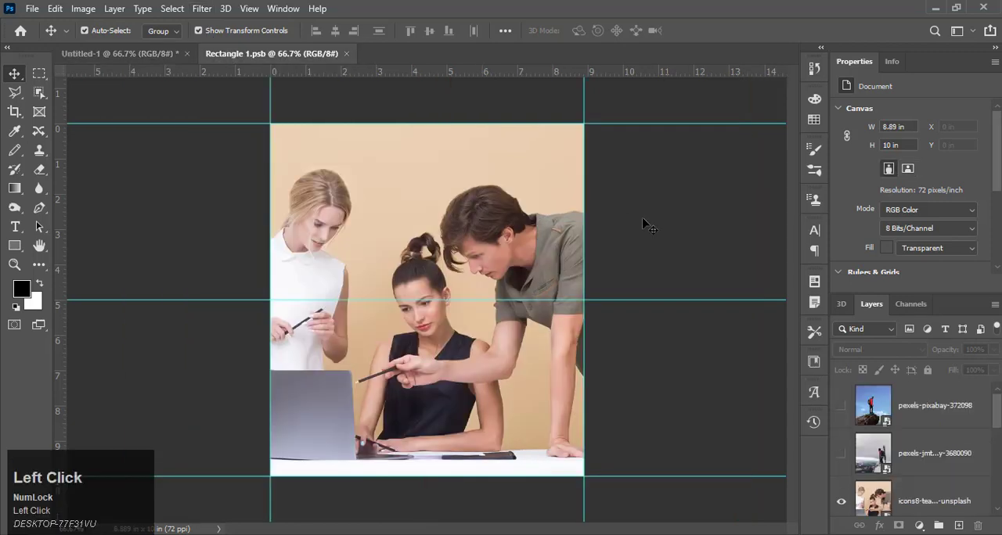
scroll(948, 470, down, 1)
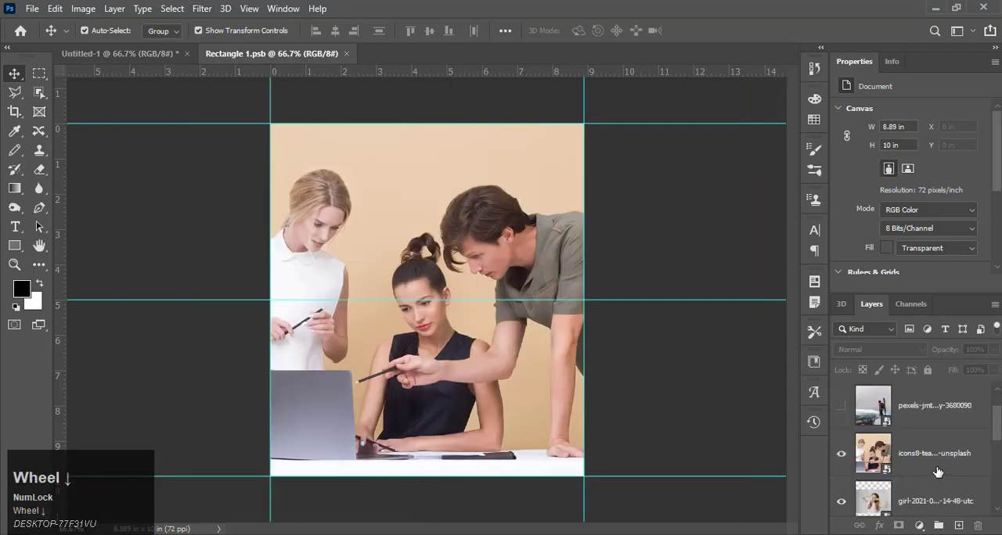
click(841, 454)
click(468, 313)
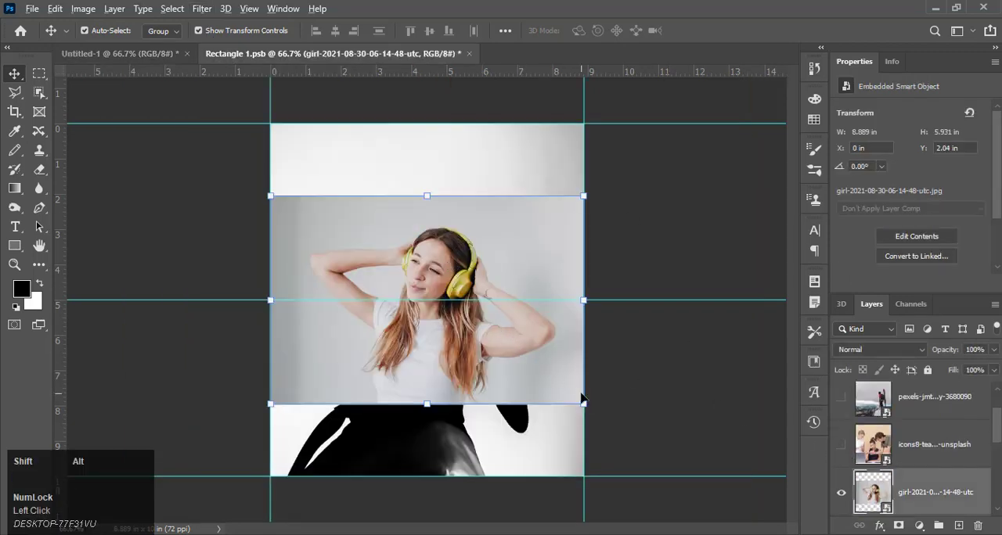
drag(583, 402, 699, 474)
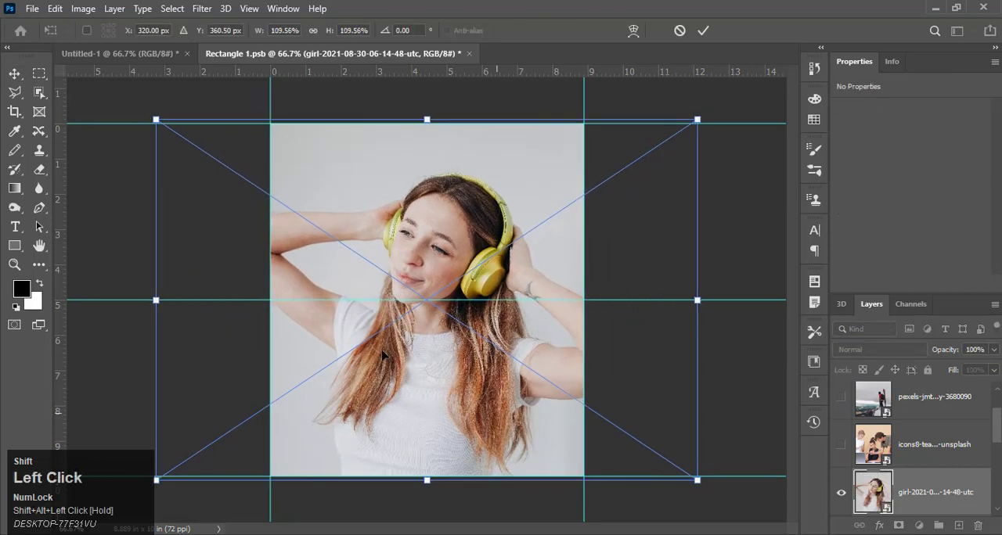
click(14, 73)
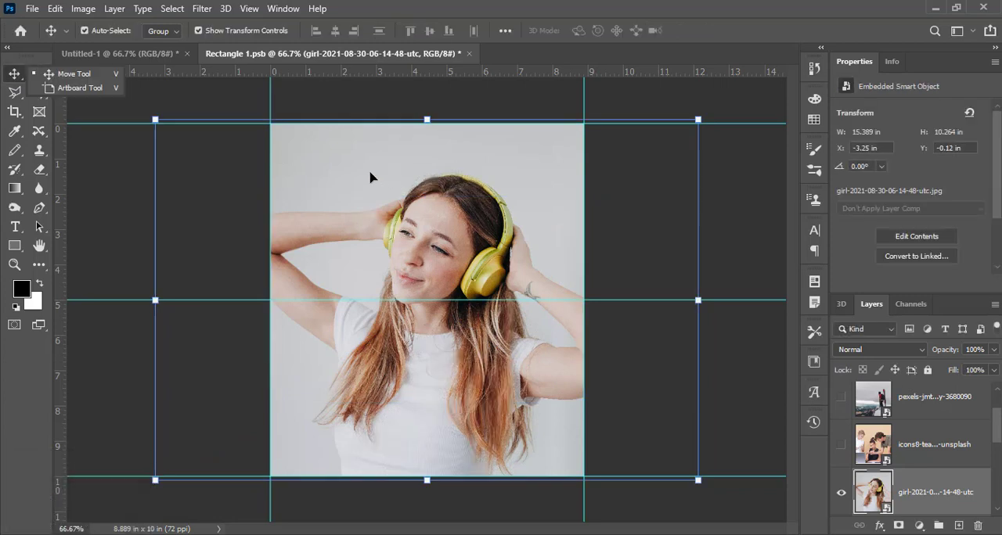
Step: Save the smart object contents, check the mirrored headphones photo in Untitled-1, and return to Rectangle 1.psb
click(220, 221)
key(ctrl+s)
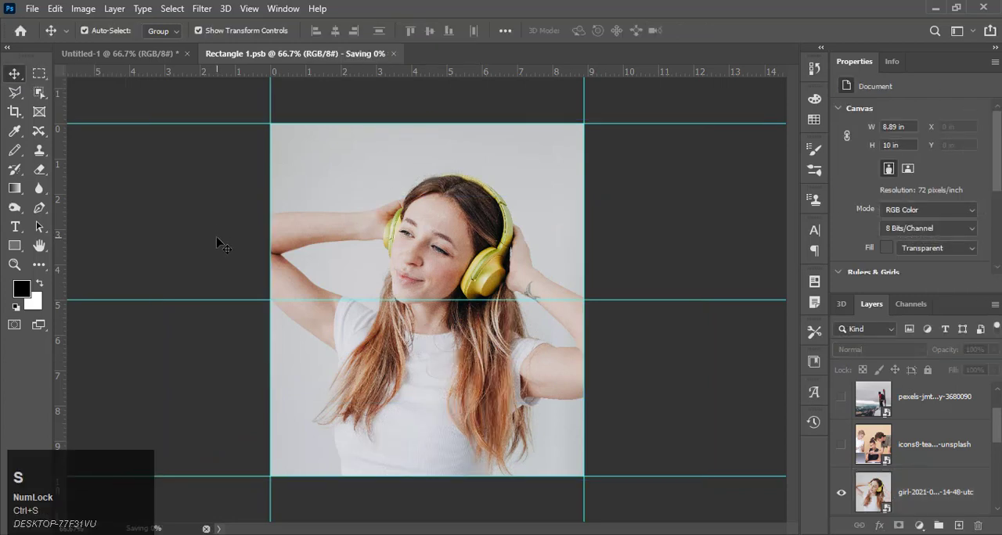
click(139, 52)
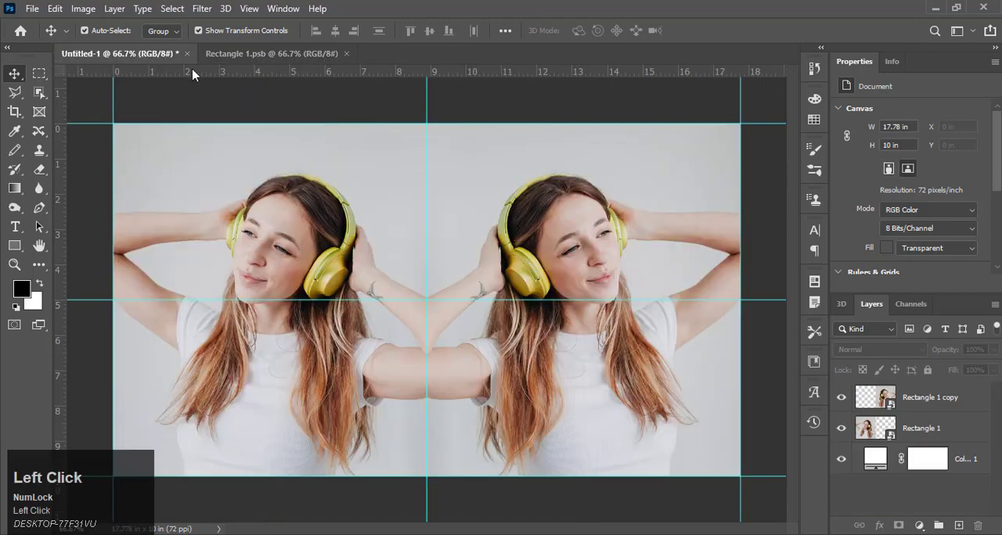
click(255, 104)
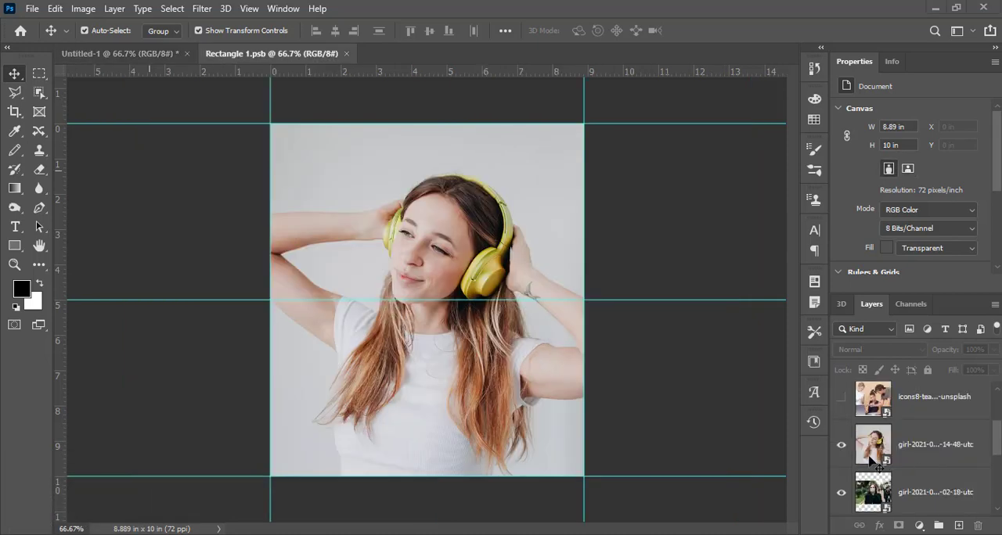
click(841, 446)
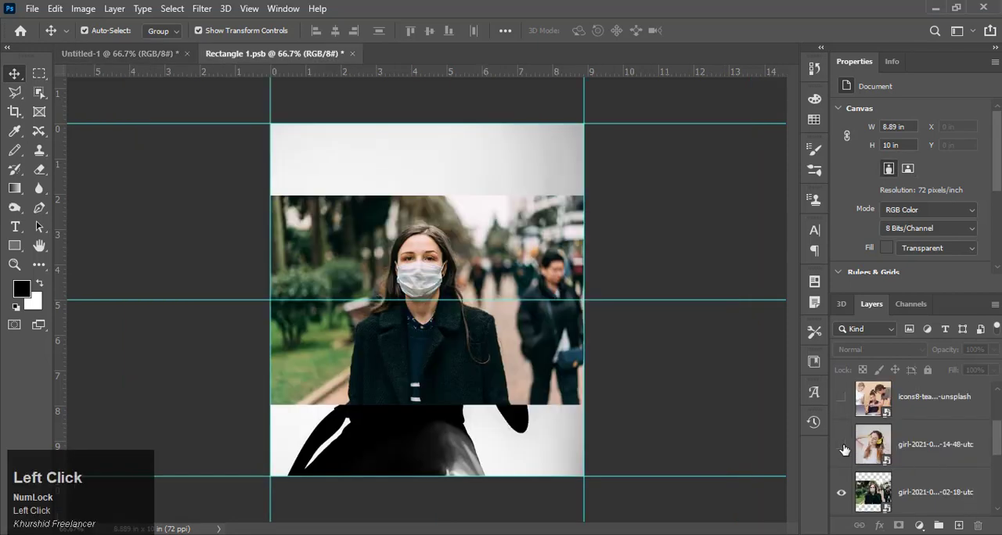
click(534, 363)
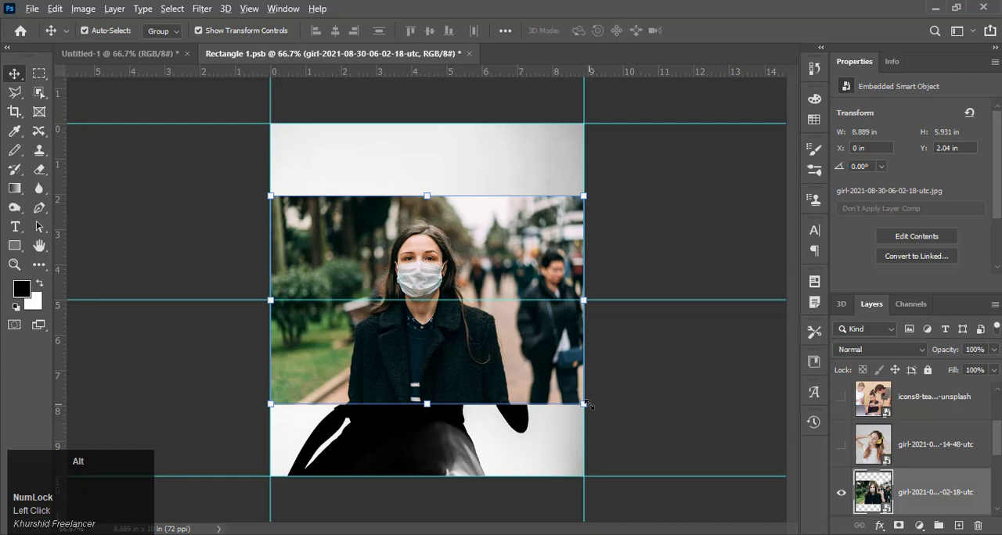
drag(587, 405, 721, 462)
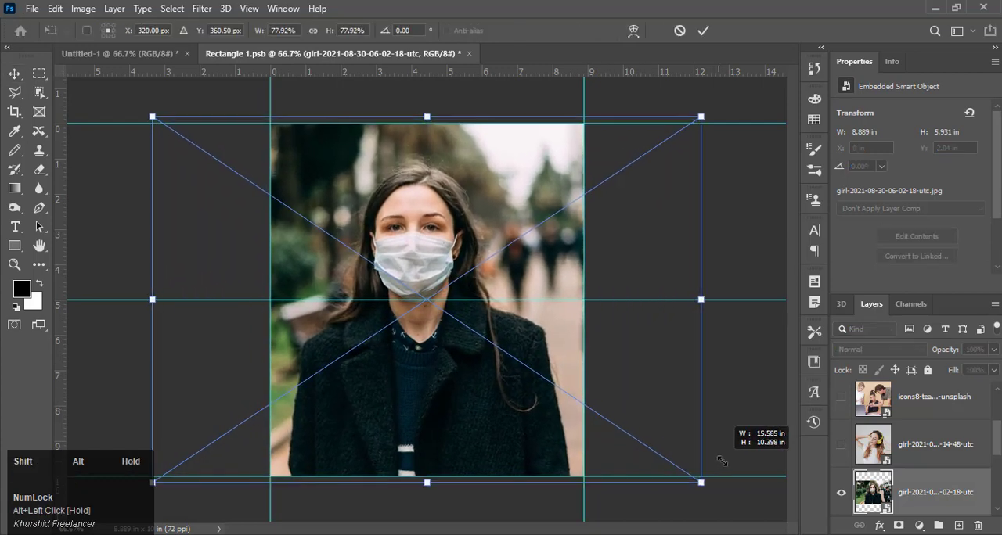
click(703, 31)
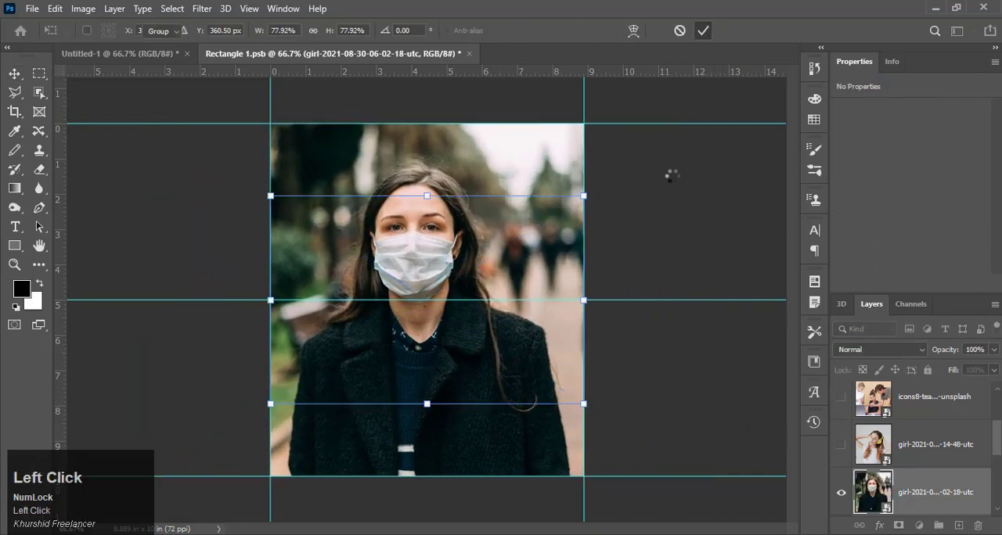
Step: Save Rectangle 1.psb, check the mirrored face-mask photo in Untitled-1, and go back to the contents
click(661, 238)
key(ctrl+s)
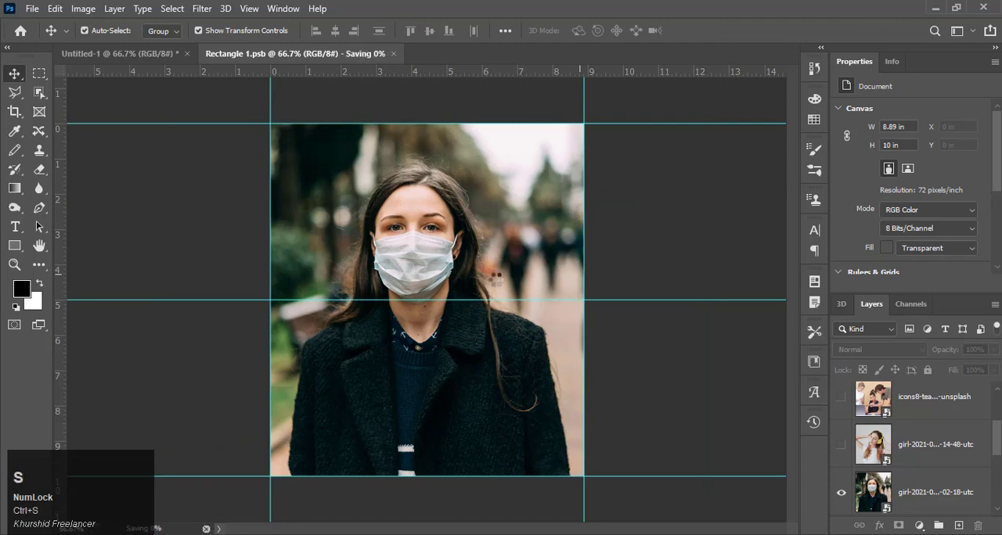
click(134, 56)
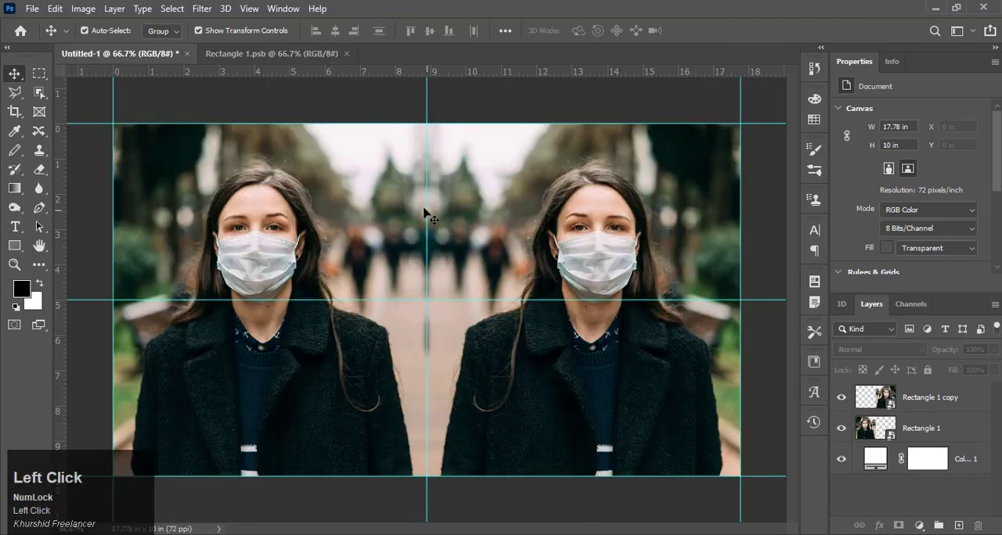
click(276, 55)
Step: Hide the face-mask photo layer, and enlarge the friendly-smiling-bearded-man photo to about 15.44 × 10.29 in, shifted left to X about -3.81 in
scroll(885, 458, down, 3)
click(843, 456)
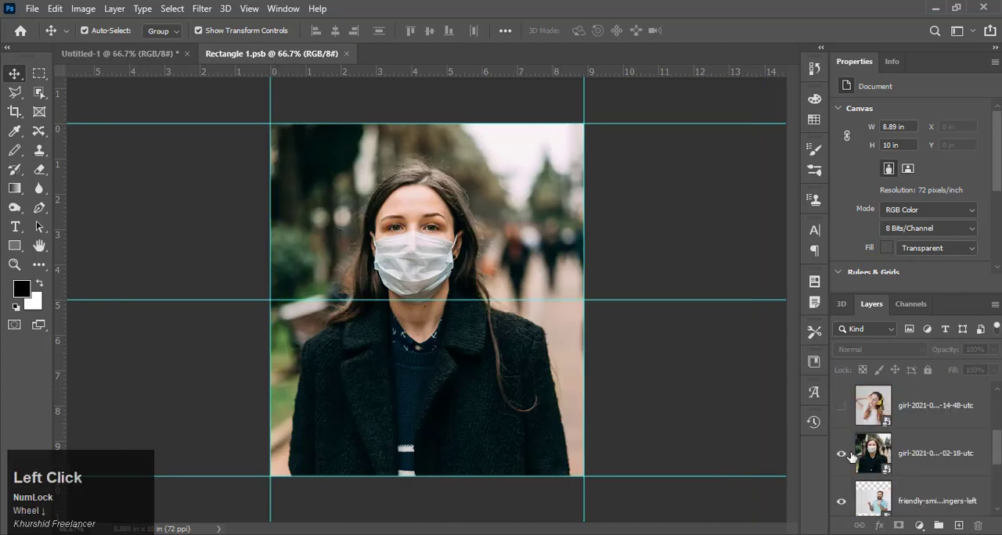
click(507, 311)
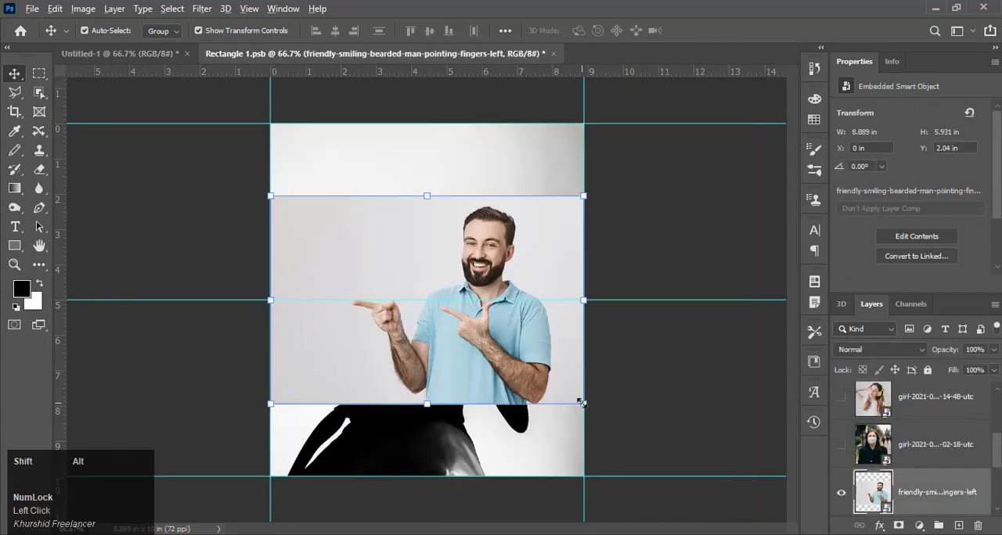
drag(580, 402, 700, 481)
click(14, 74)
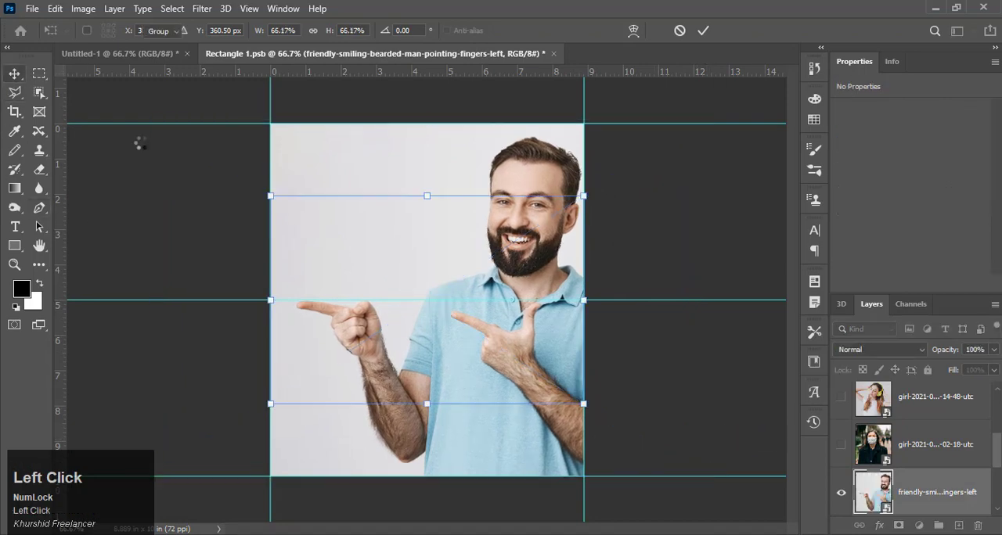
drag(494, 264, 475, 267)
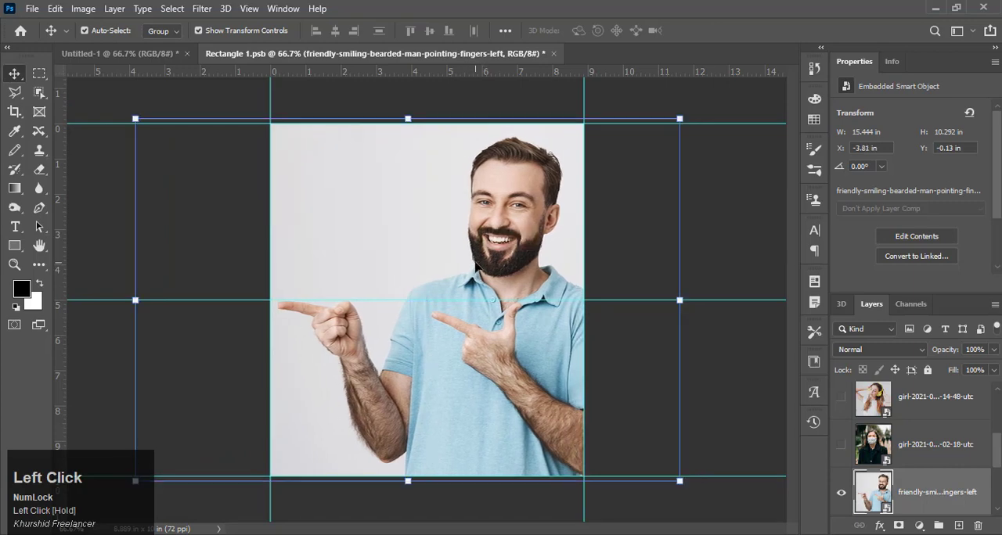
Step: Flip the bearded man photo horizontally and shift it right so his head and pointing hand fit inside the canvas
key(ctrl+t)
right_click(475, 267)
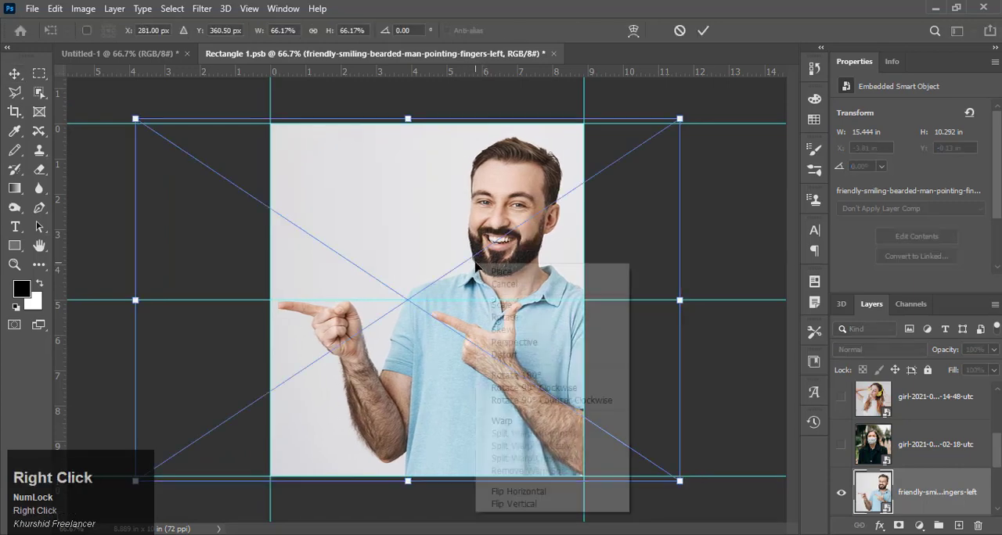
click(506, 492)
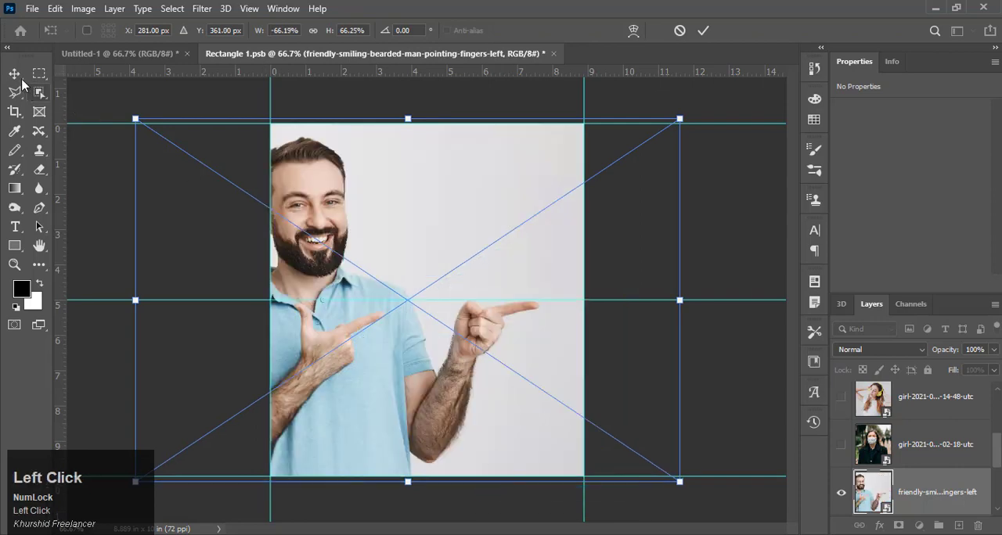
double_click(342, 190)
drag(342, 190, 360, 208)
Step: Save Rectangle 1.psb and check the mirrored bearded man photo in Untitled-1 before reopening the contents
ctrl+click(610, 223)
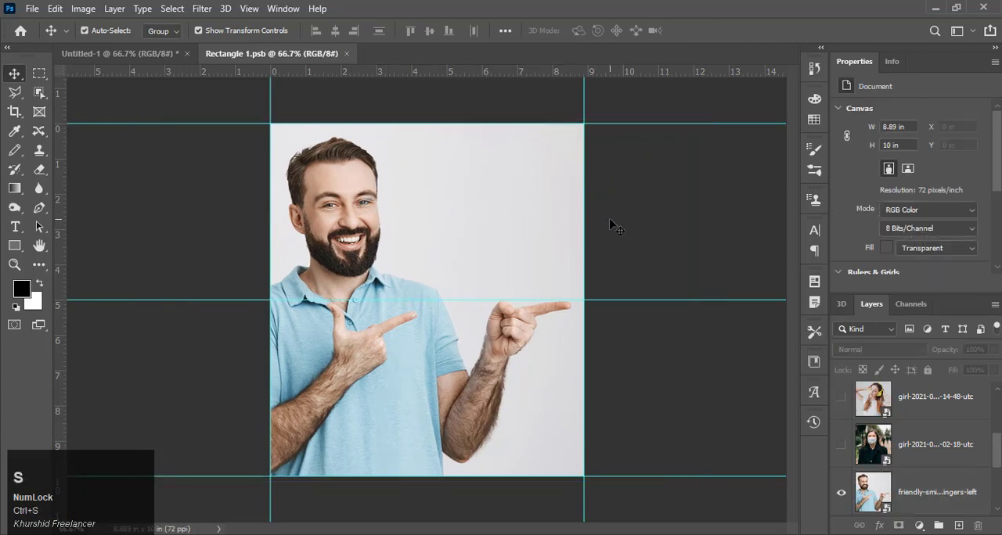
click(139, 57)
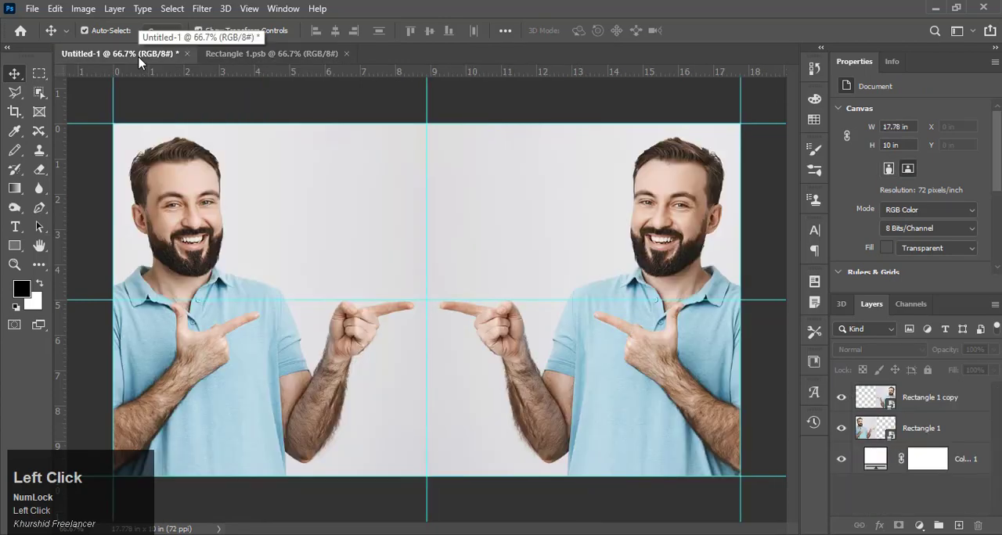
click(245, 56)
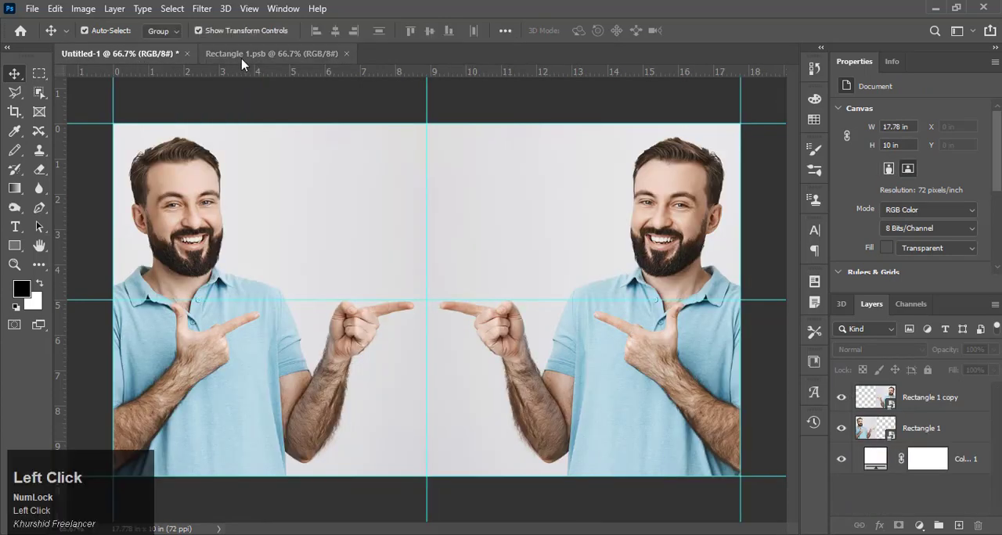
Step: Hide the bearded man layer and enlarge the close-up-portrait photo of the pointing girl about its centre to about 15.25 × 10.18 in
scroll(949, 449, down, 3)
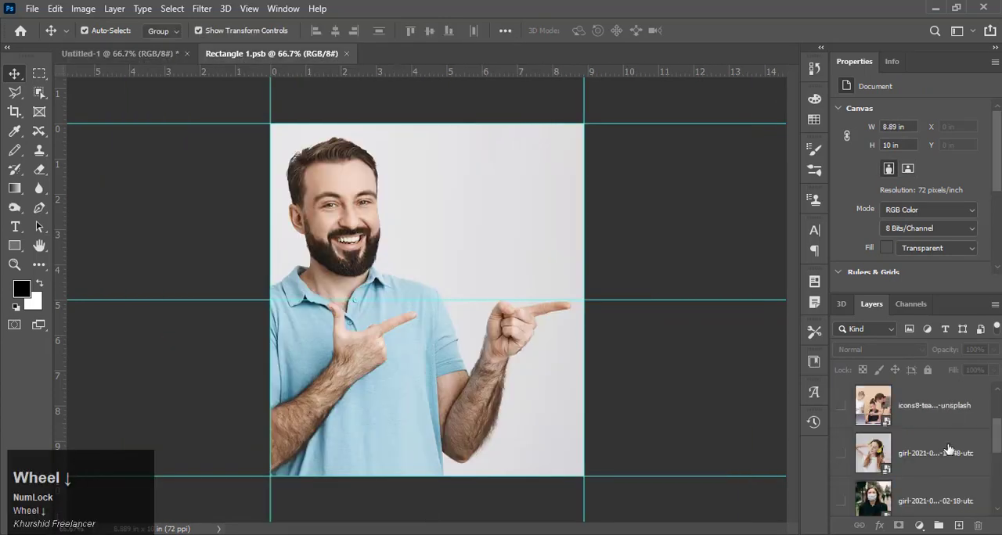
click(841, 409)
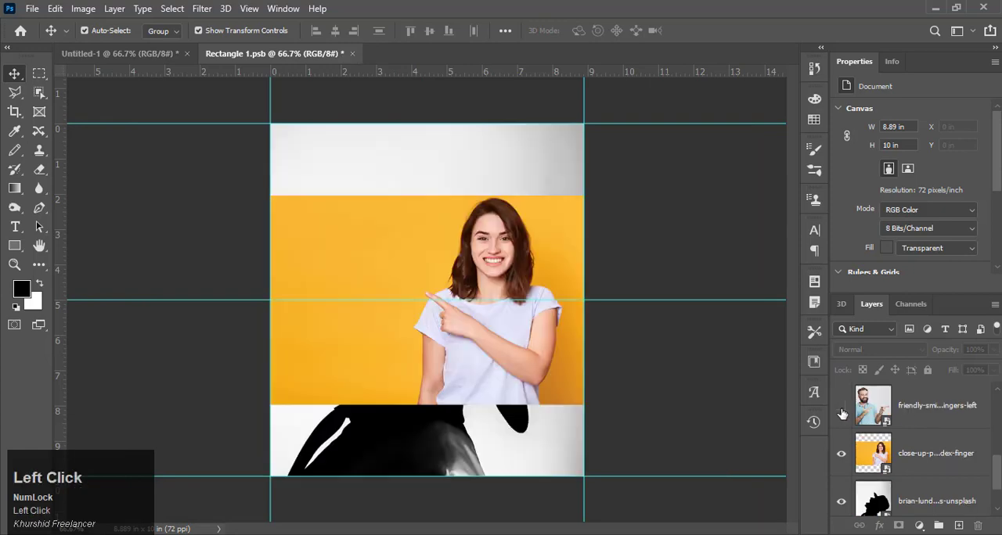
click(940, 463)
drag(583, 404, 706, 473)
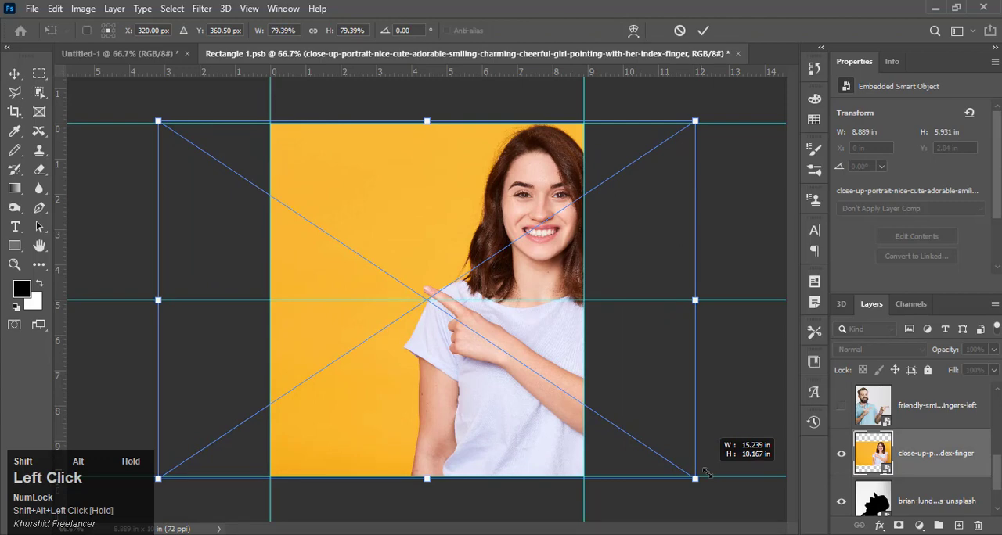
click(14, 74)
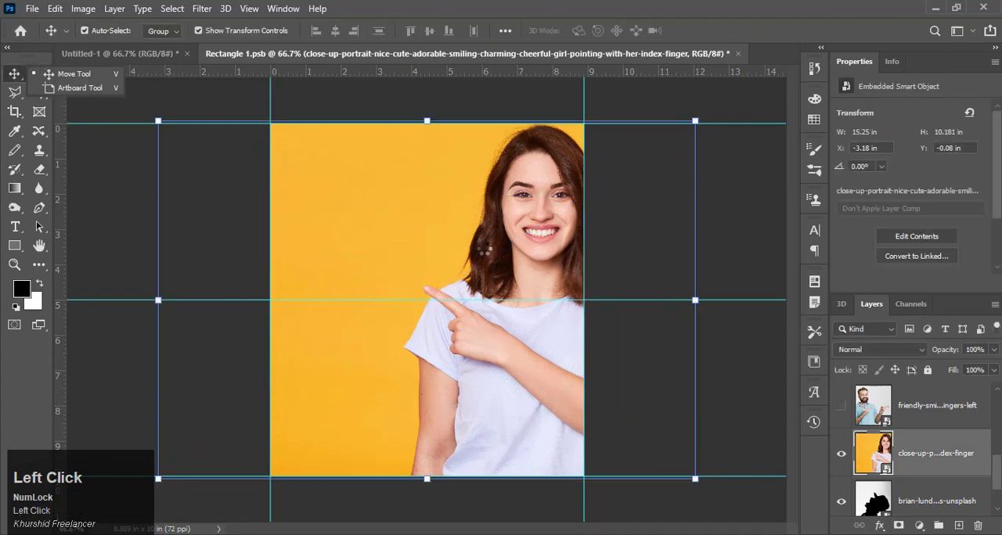
Step: Flip the pointing girl photo horizontally and move it right to X 0 in, aligned with the canvas's left edge
click(524, 261)
key(ctrl+t)
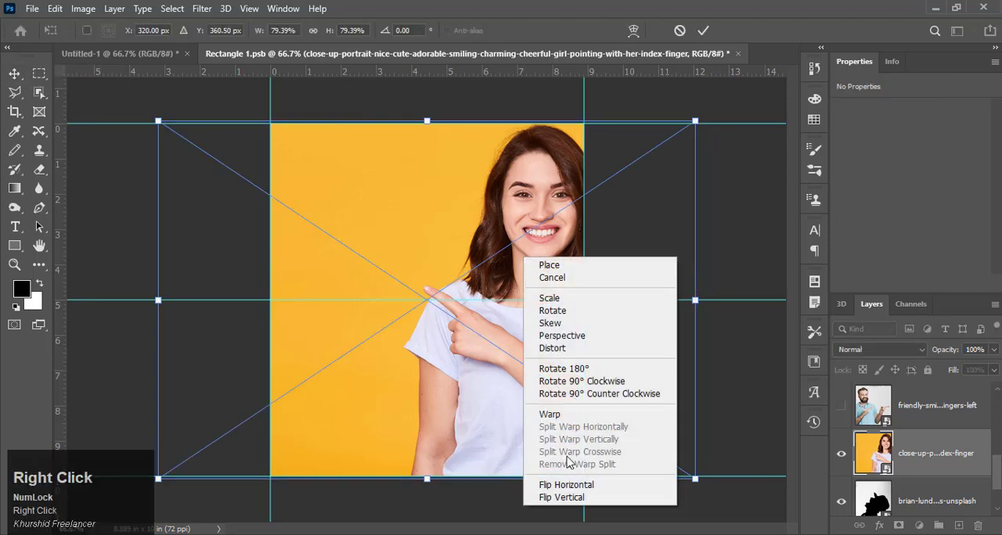
click(572, 485)
click(14, 75)
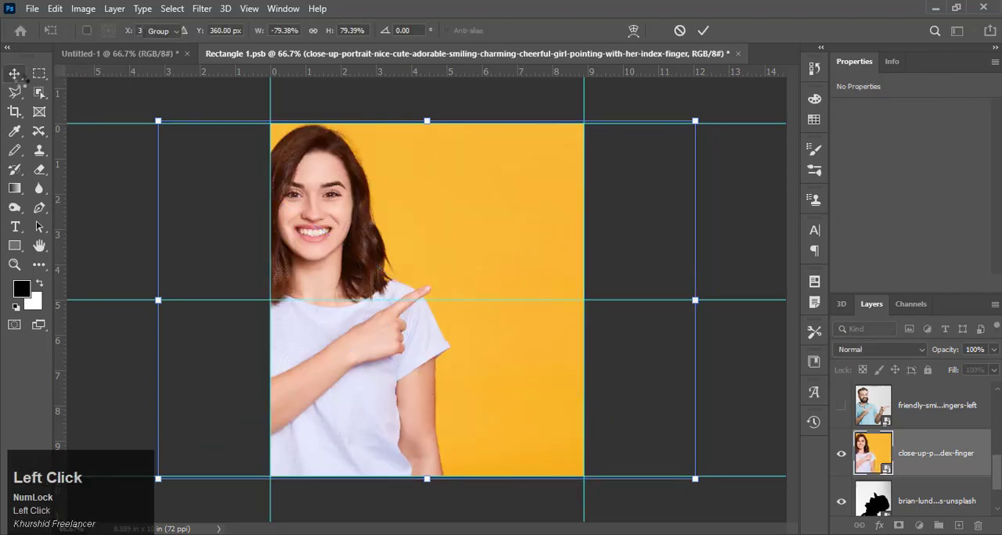
drag(321, 217, 423, 223)
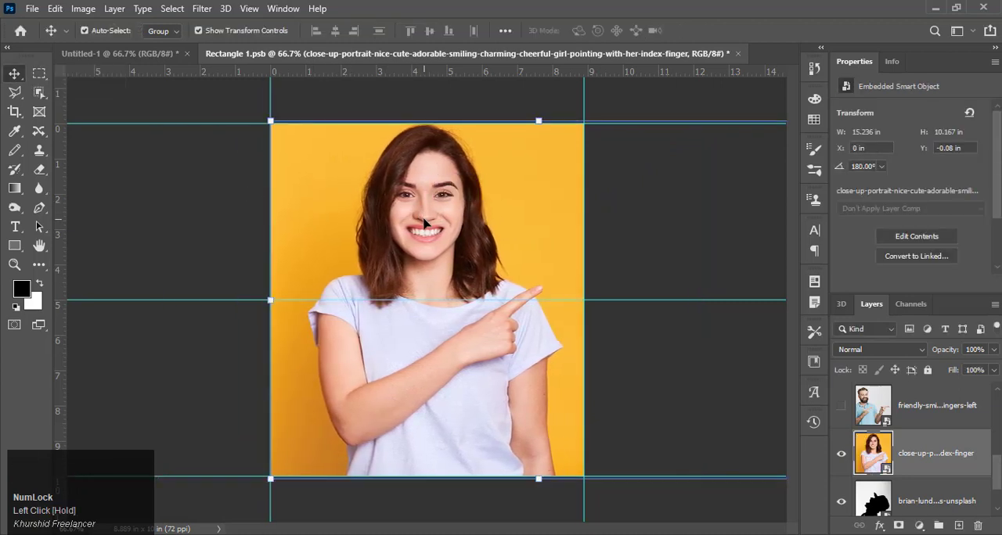
Step: Save Rectangle 1.psb and check the mirrored pointing girl photo in Untitled-1
click(202, 181)
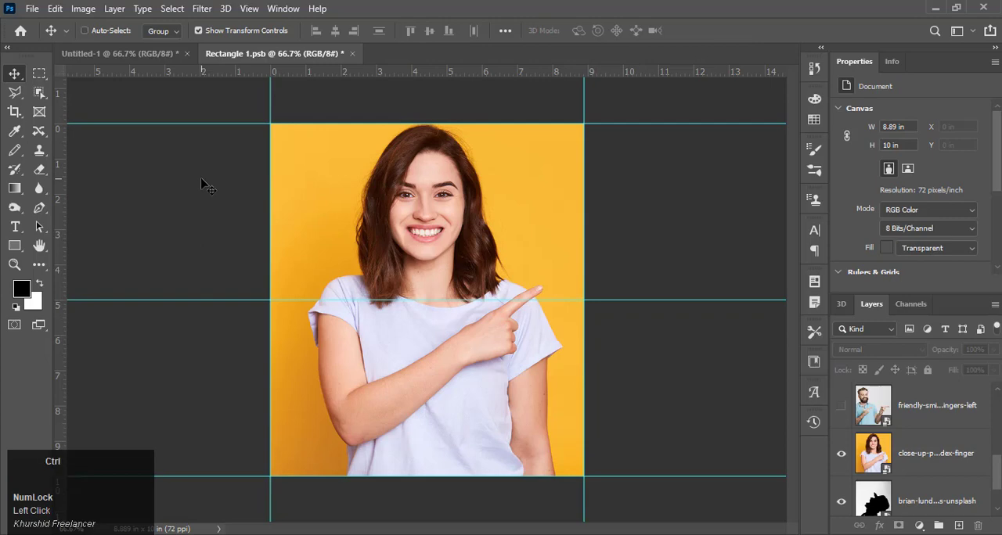
key(ctrl+s)
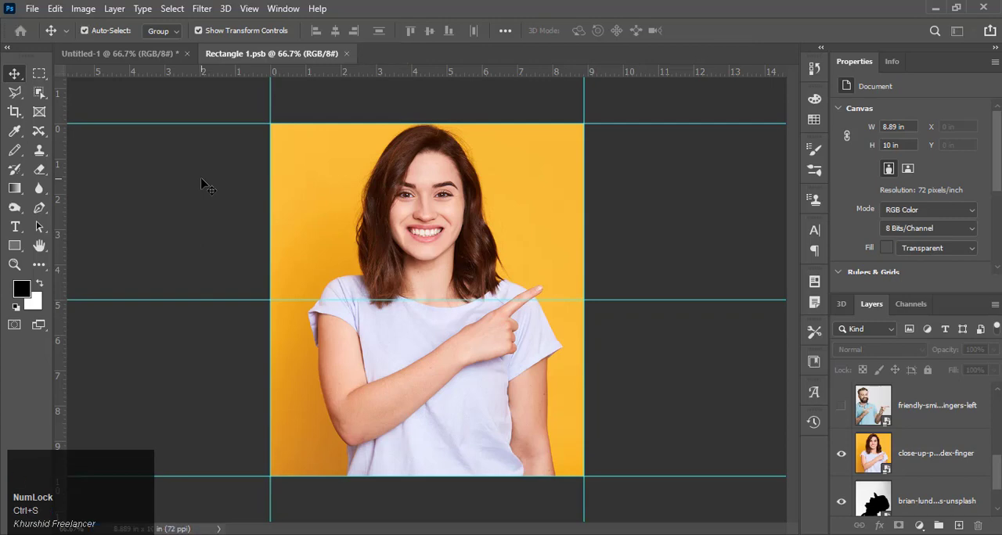
click(125, 55)
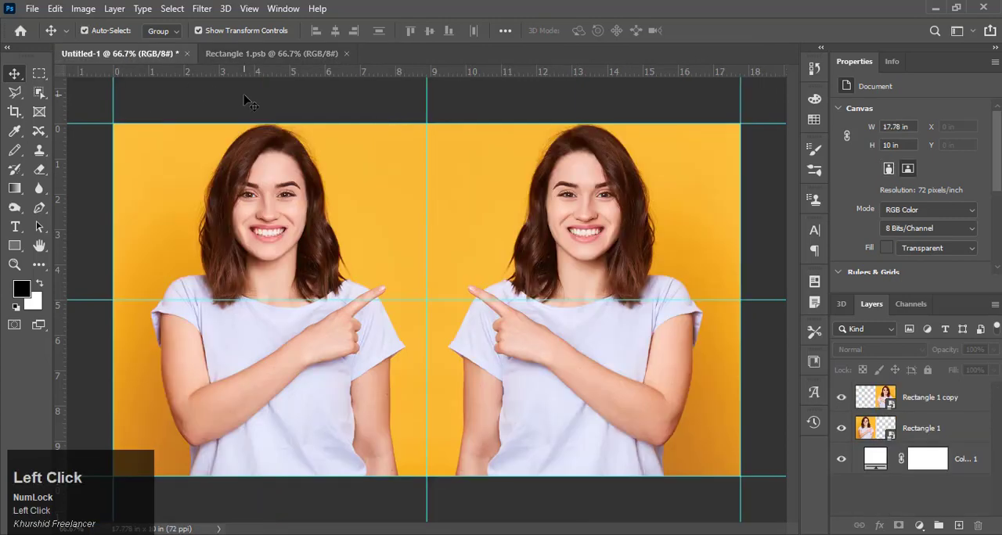